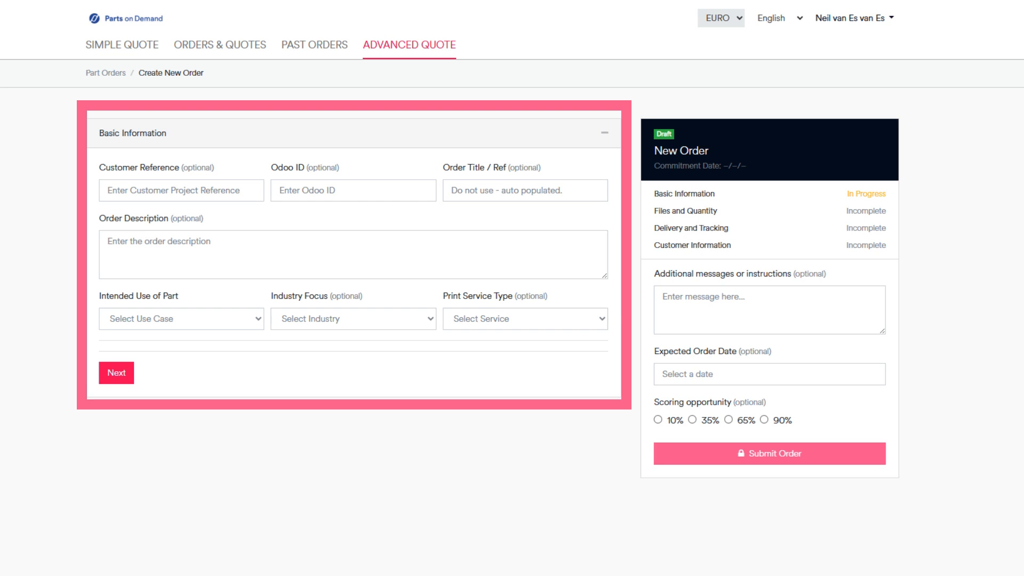
Fill in the customer reference, set the intended use to End Use Part, and proceed to the files section.
{"action": "left_click", "coordinate": [133, 190]}
{"action": "type", "text": "1234"}
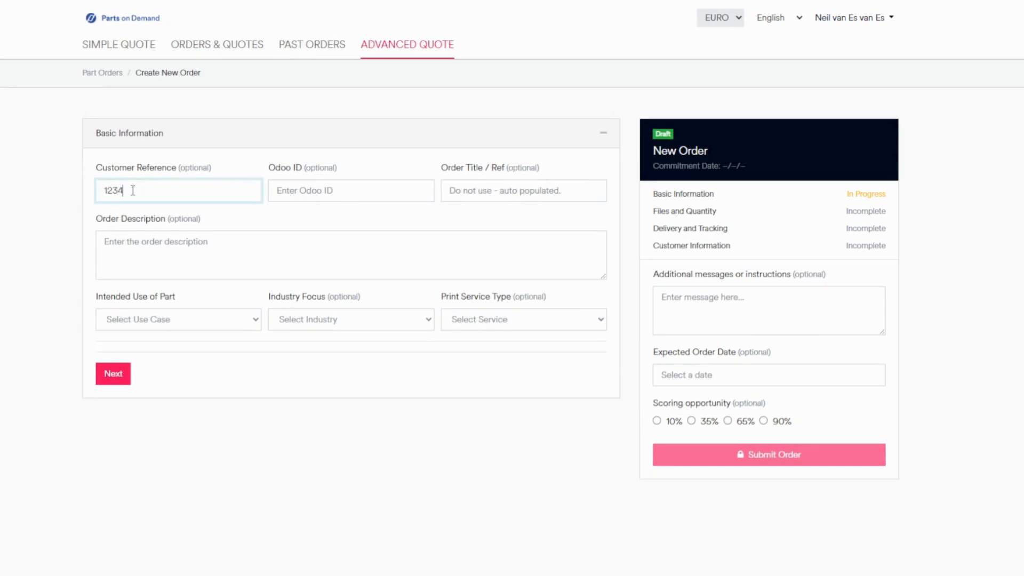
{"action": "left_click", "coordinate": [155, 320]}
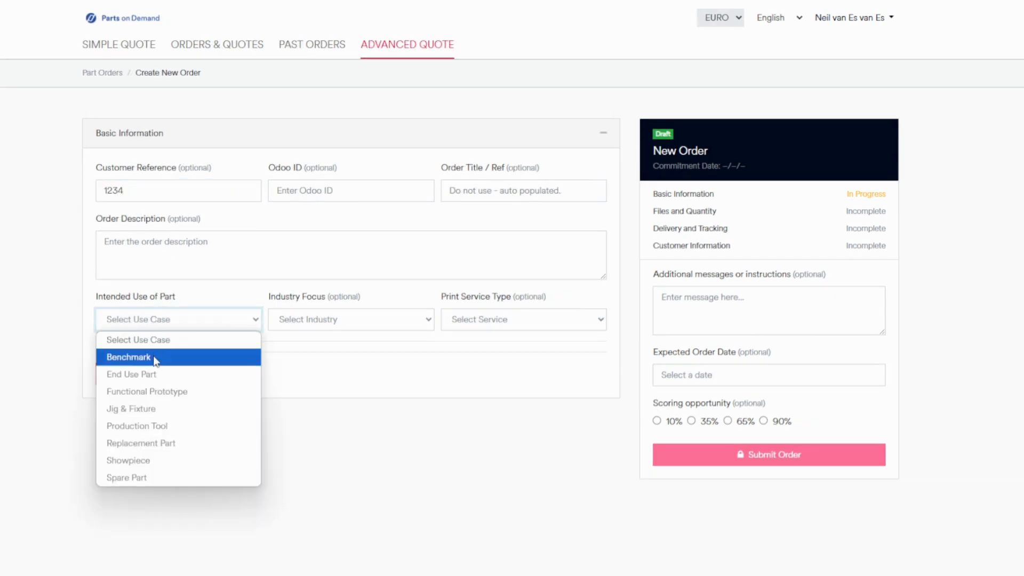
{"action": "left_click", "coordinate": [155, 375]}
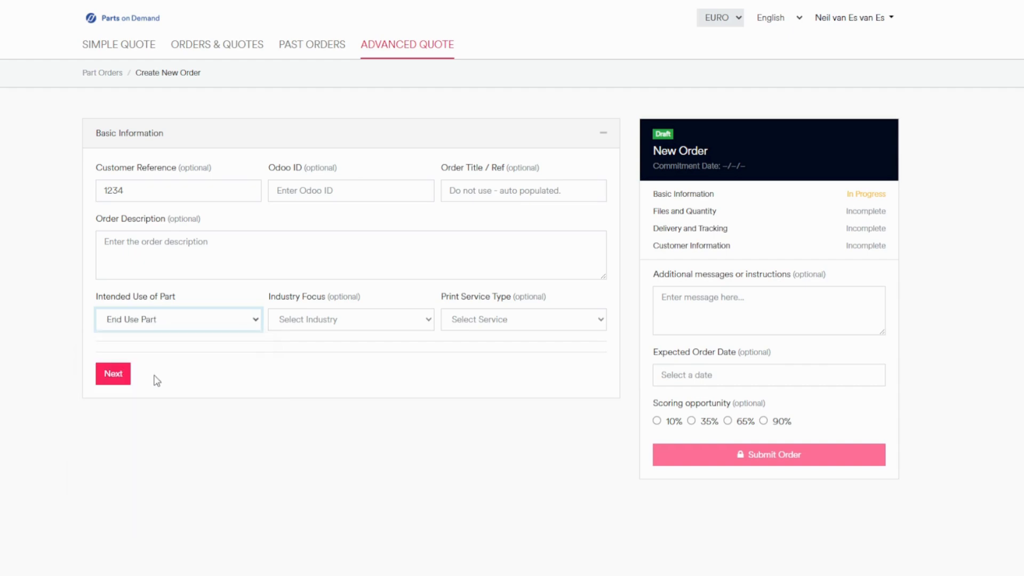
{"action": "left_click", "coordinate": [120, 374]}
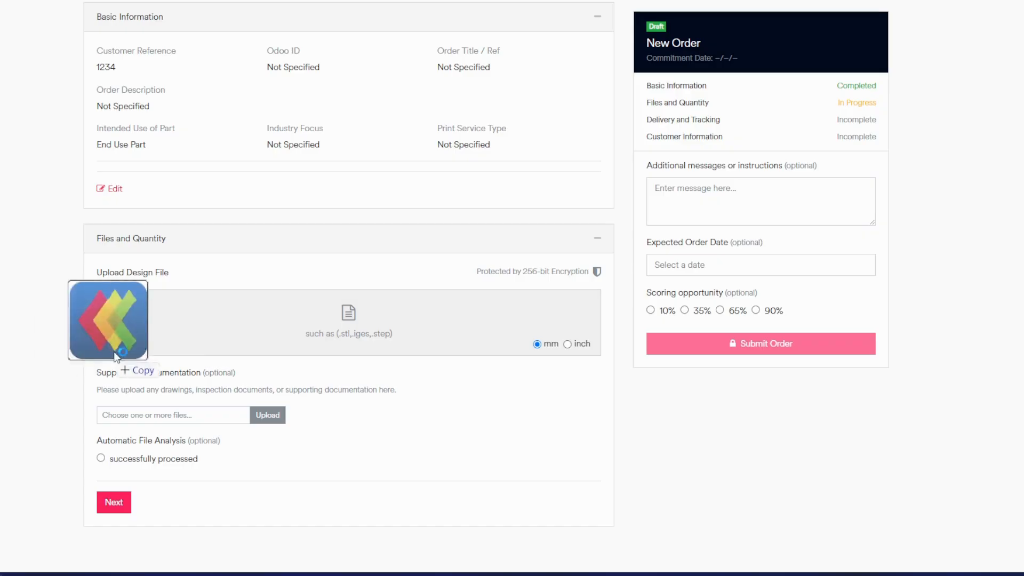
Upload the design files Materiaalwaaier PA12 - VP.STEP and Materiaalwaaier PA12 Zwart.STEP in millimetres.
{"action": "left_click_drag", "start_coordinate": [109, 352], "coordinate": [342, 329]}
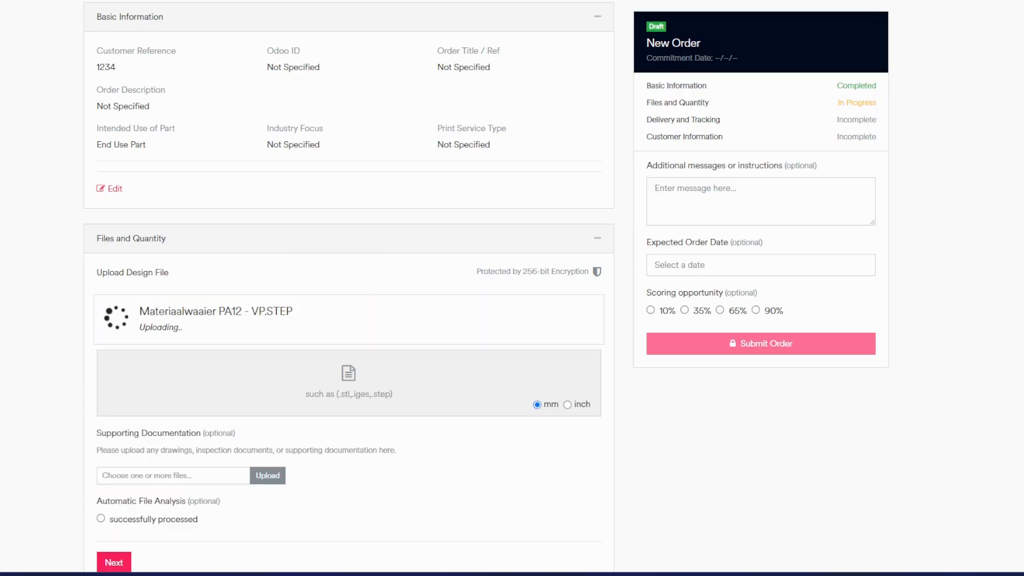
{"action": "left_click_drag", "start_coordinate": [1, 427], "coordinate": [288, 385]}
{"action": "scroll", "coordinate": [46, 401], "scroll_direction": "down", "scroll_amount": 2}
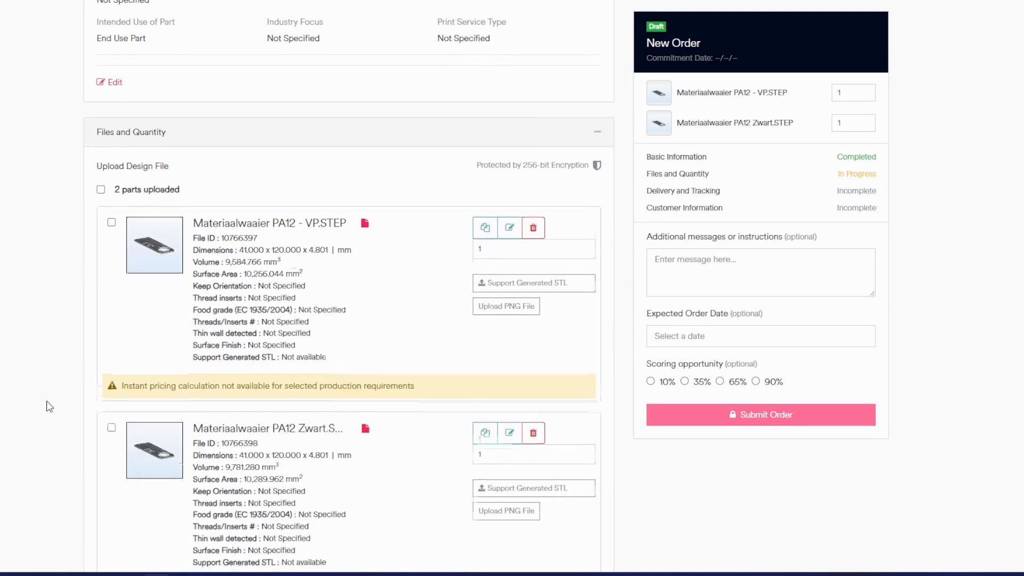
{"action": "scroll", "coordinate": [46, 401], "scroll_direction": "down", "scroll_amount": 2}
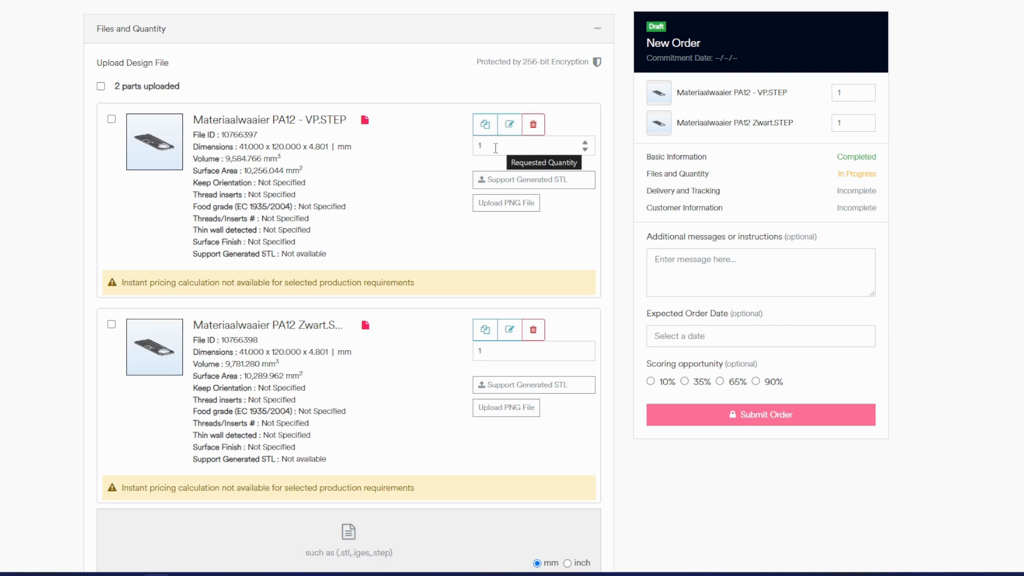
{"action": "left_click", "coordinate": [111, 120]}
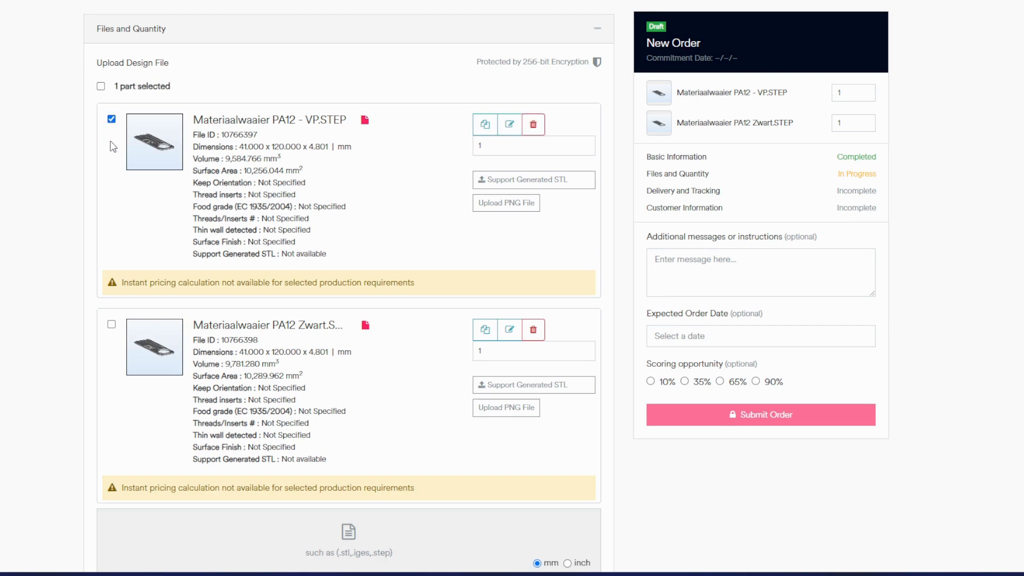
{"action": "left_click", "coordinate": [111, 326]}
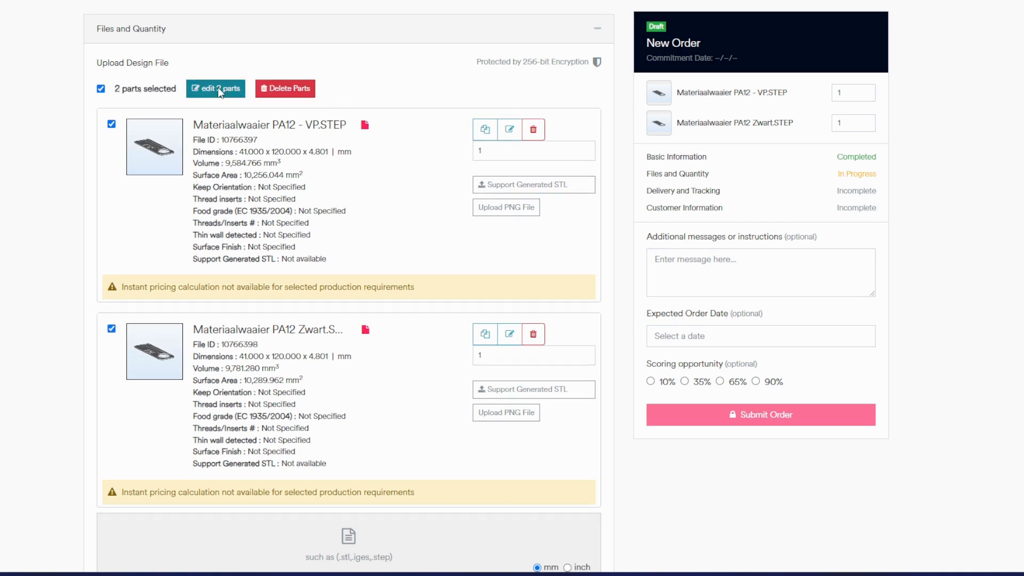
{"action": "left_click", "coordinate": [101, 88]}
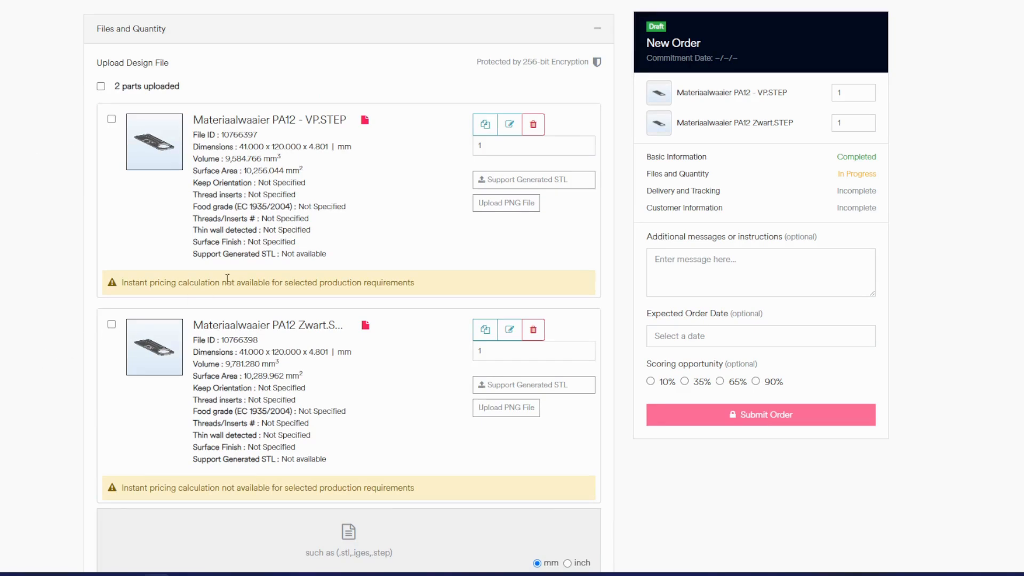
Open Materiaalwaaier PA12 - VP.STEP for editing and rotate its orientation 90 degrees about X.
{"action": "left_click", "coordinate": [510, 126]}
{"action": "left_click_drag", "start_coordinate": [507, 190], "coordinate": [528, 203]}
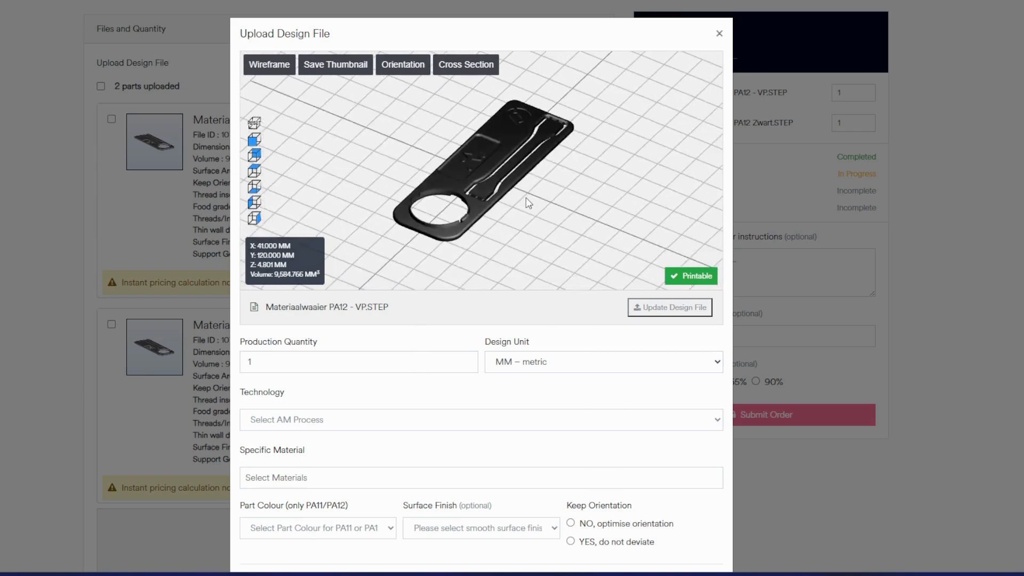
{"action": "left_click", "coordinate": [405, 68]}
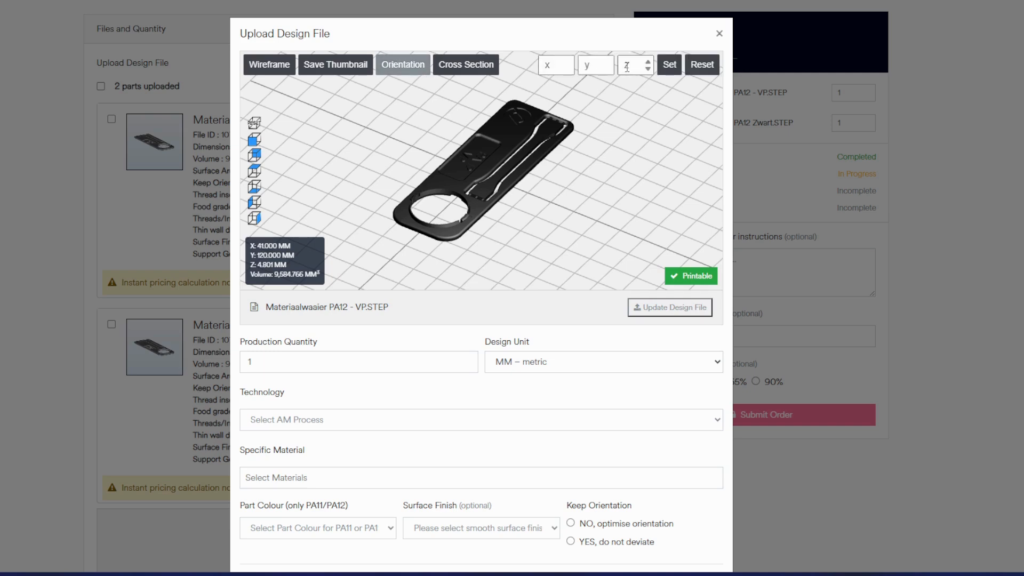
{"action": "left_click", "coordinate": [543, 65]}
{"action": "type", "text": "90"}
{"action": "left_click", "coordinate": [665, 68]}
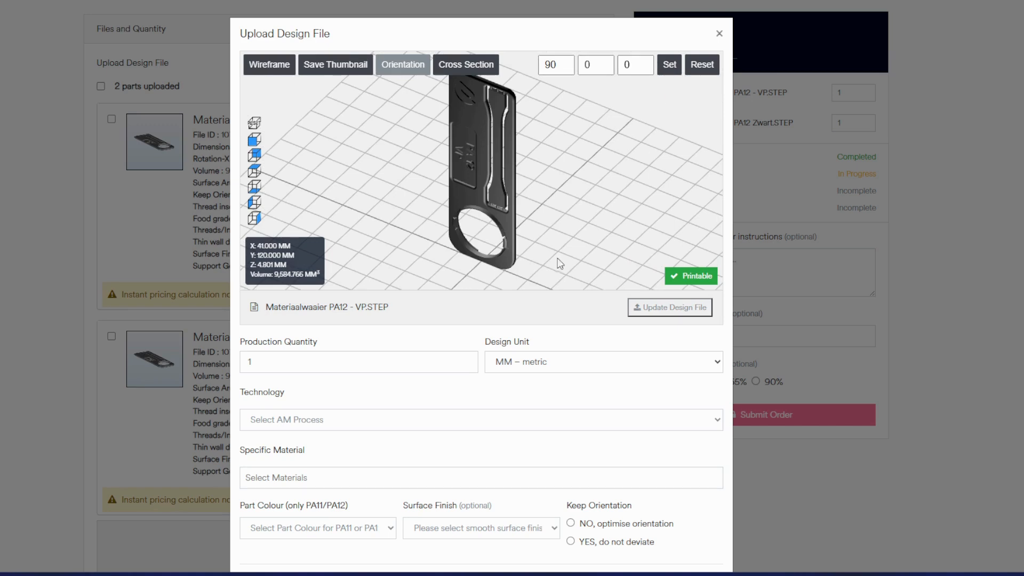
Set the VP part's technology to Selective Laser Sintering (SLS) and its material to PA 12 (Powder, EOS).
{"action": "scroll", "coordinate": [500, 387], "scroll_direction": "down", "scroll_amount": 2}
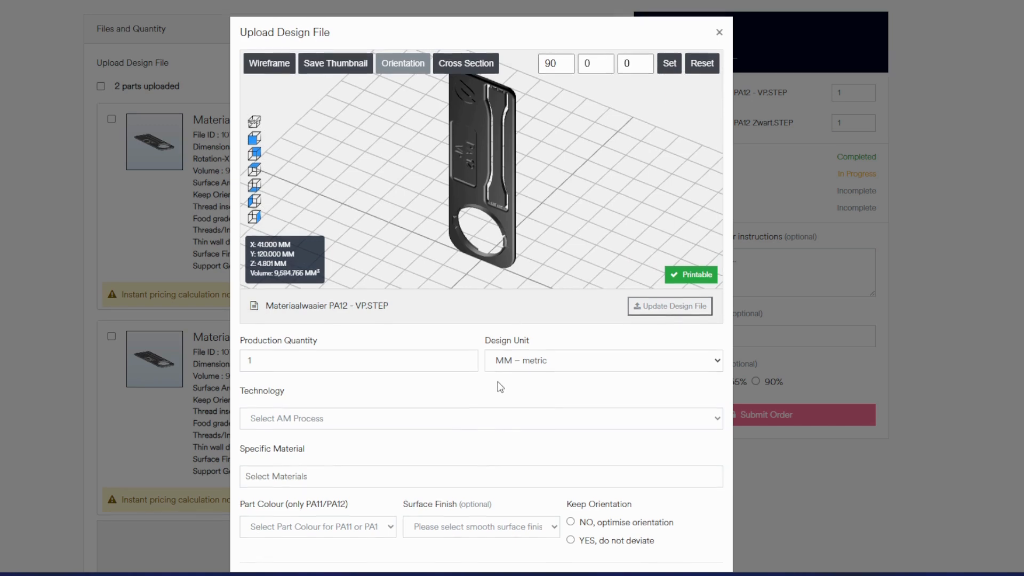
{"action": "scroll", "coordinate": [500, 387], "scroll_direction": "down", "scroll_amount": 3}
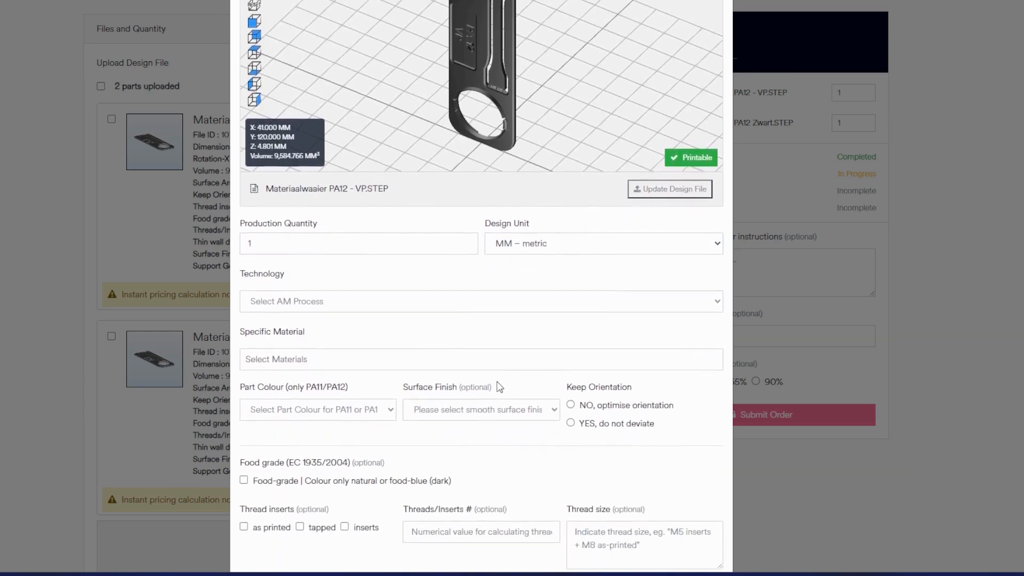
{"action": "left_click", "coordinate": [373, 297]}
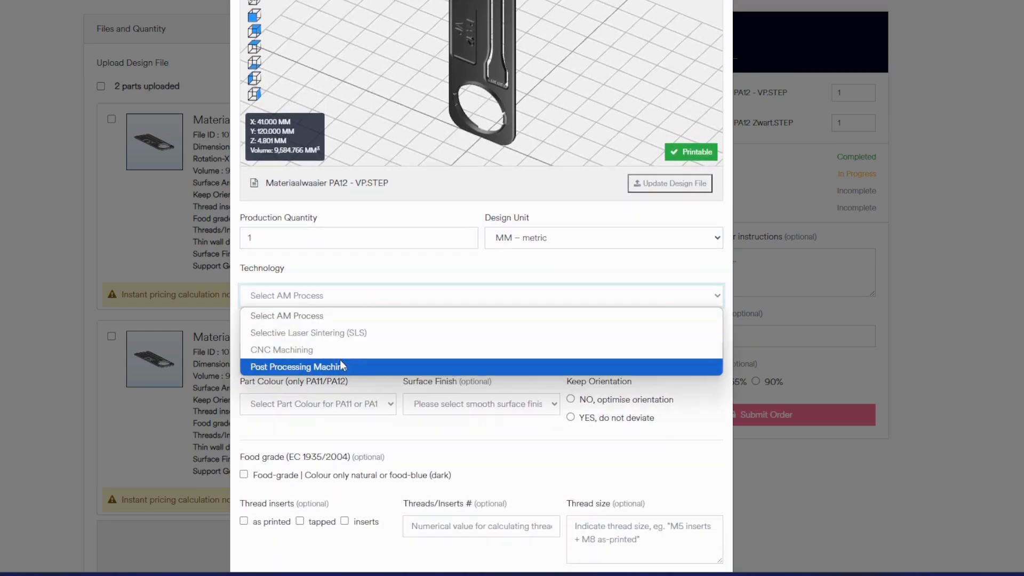
{"action": "left_click", "coordinate": [341, 334]}
{"action": "left_click", "coordinate": [339, 336]}
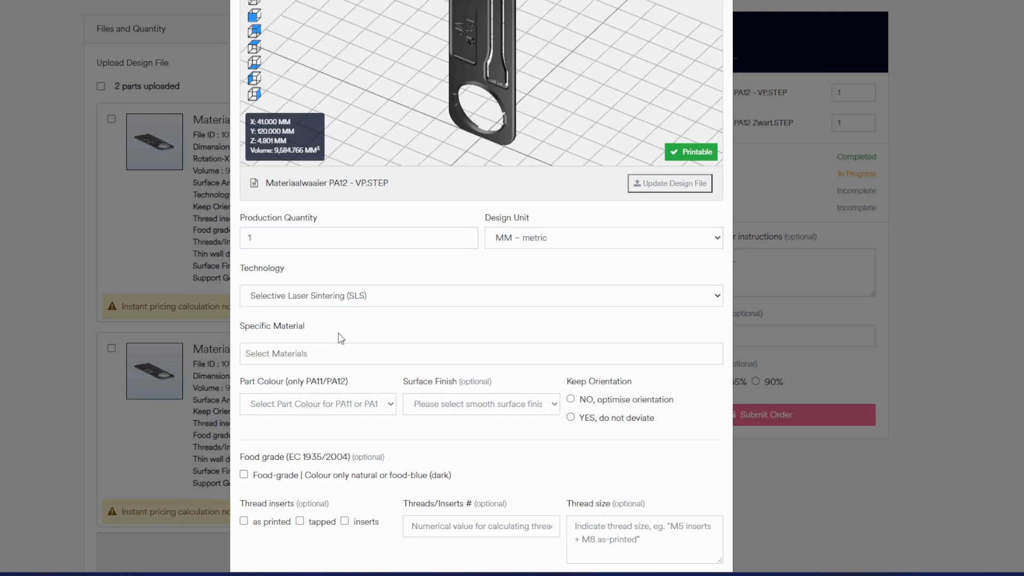
{"action": "left_click", "coordinate": [341, 358]}
{"action": "type", "text": "pa12"}
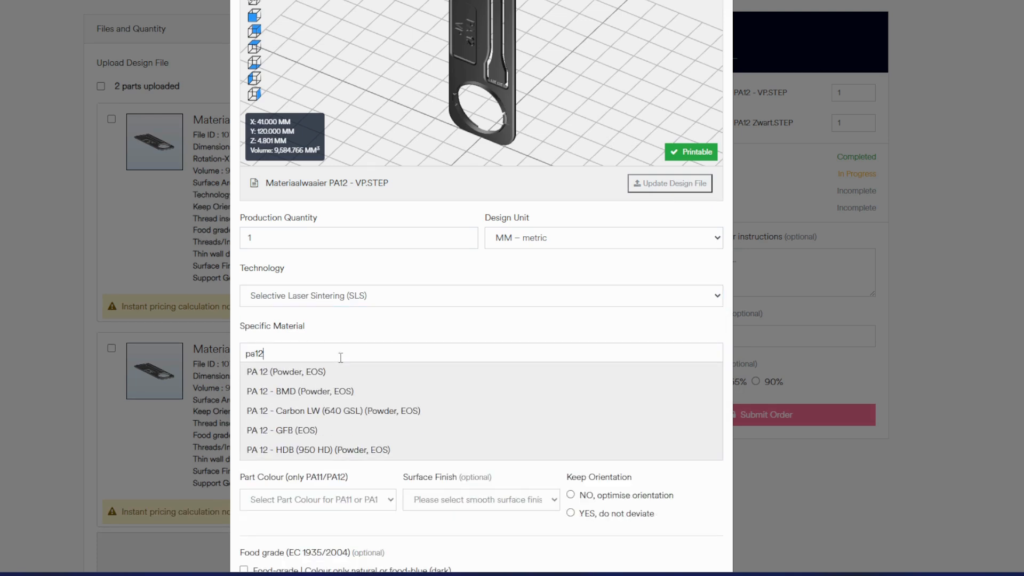
{"action": "left_click", "coordinate": [335, 372]}
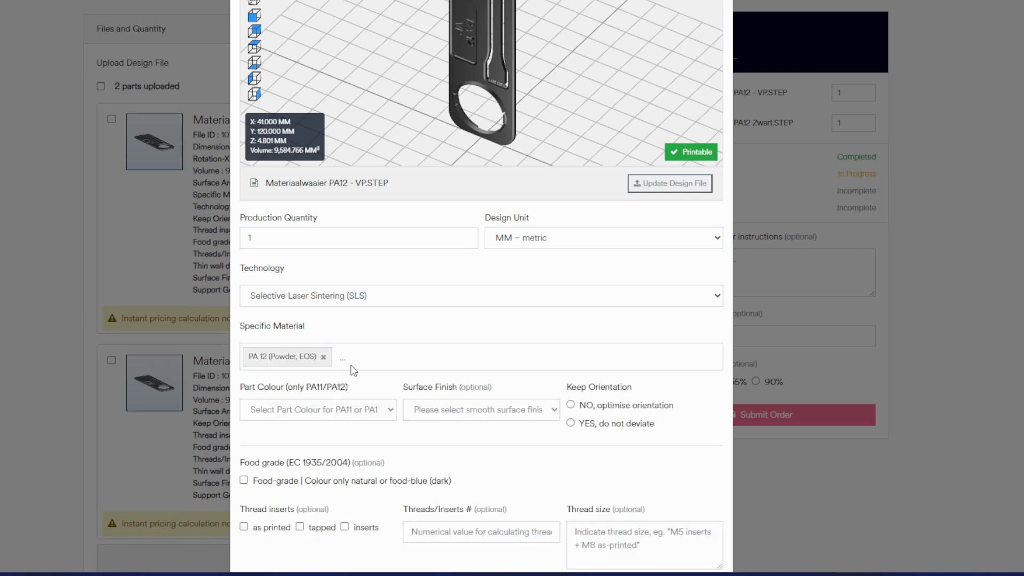
Set the VP part's colour to natural and its surface finish to Smoother (Vapour Polished).
{"action": "scroll", "coordinate": [352, 369], "scroll_direction": "down", "scroll_amount": 1}
{"action": "scroll", "coordinate": [353, 369], "scroll_direction": "down", "scroll_amount": 2}
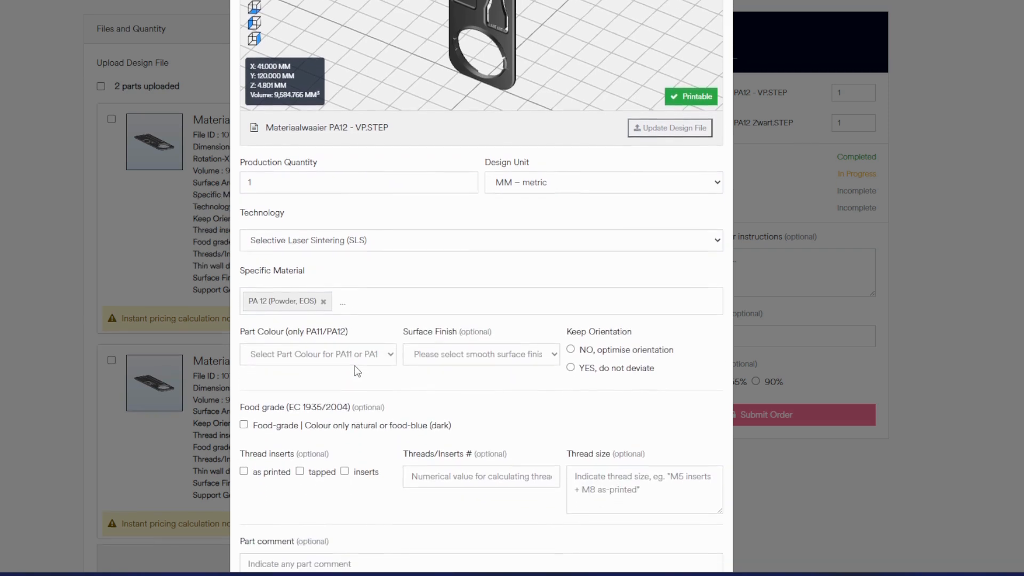
{"action": "left_click", "coordinate": [376, 348]}
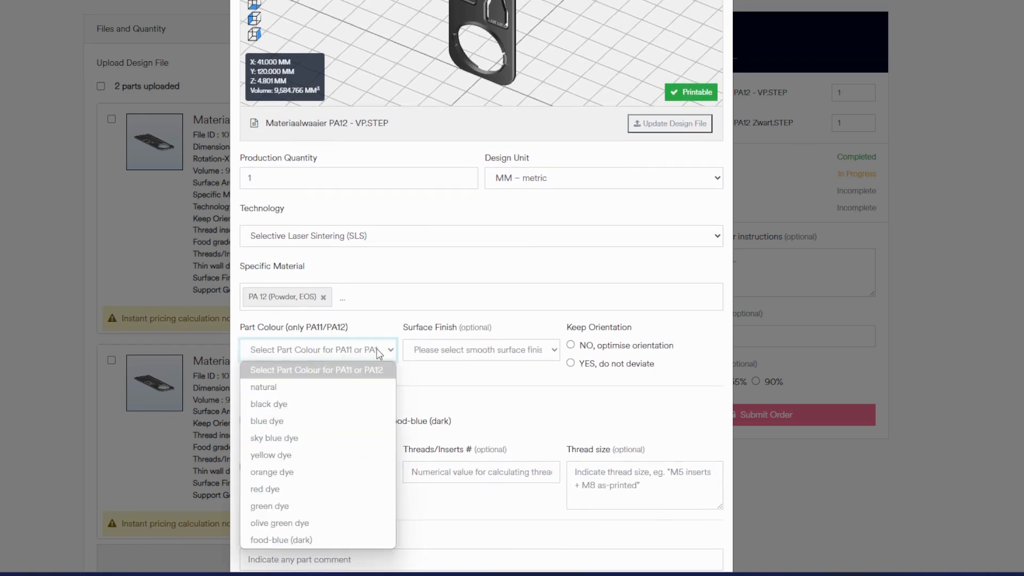
{"action": "left_click", "coordinate": [267, 388]}
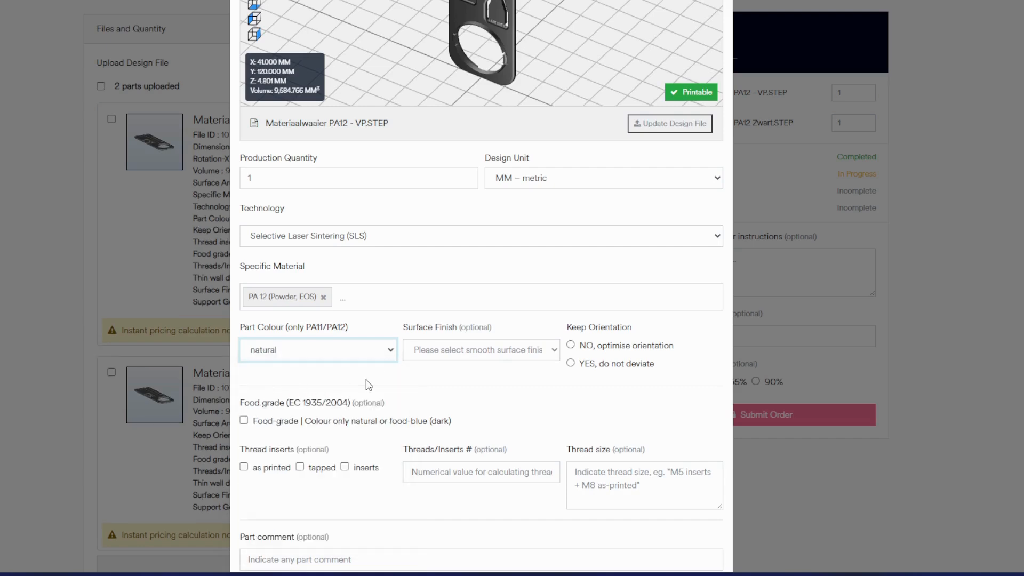
{"action": "left_click", "coordinate": [482, 351]}
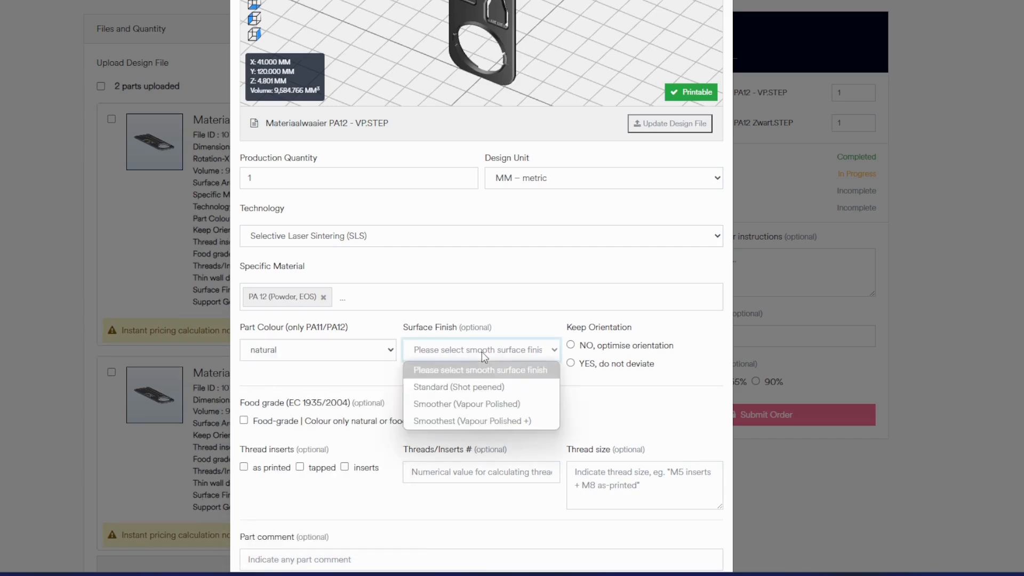
{"action": "left_click", "coordinate": [424, 405]}
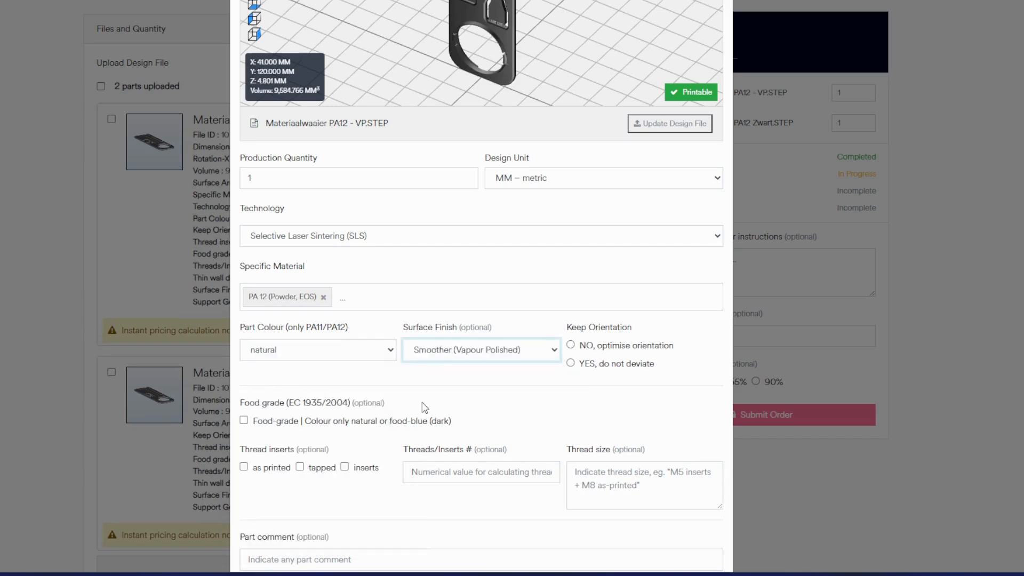
Set Keep Orientation to "YES, do not deviate" for the VP part and save the file settings.
{"action": "left_click", "coordinate": [572, 365]}
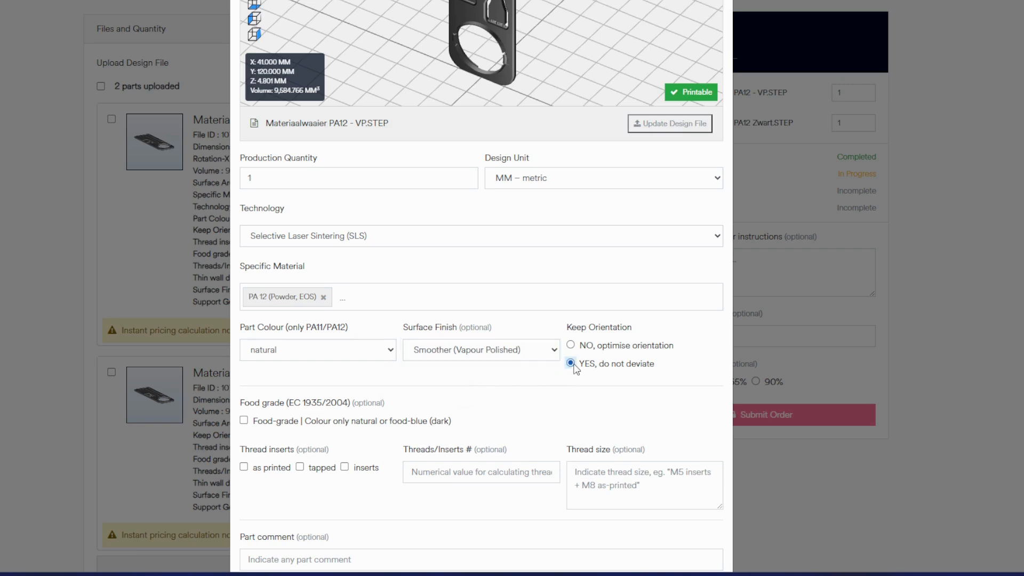
{"action": "scroll", "coordinate": [576, 369], "scroll_direction": "down", "scroll_amount": 2}
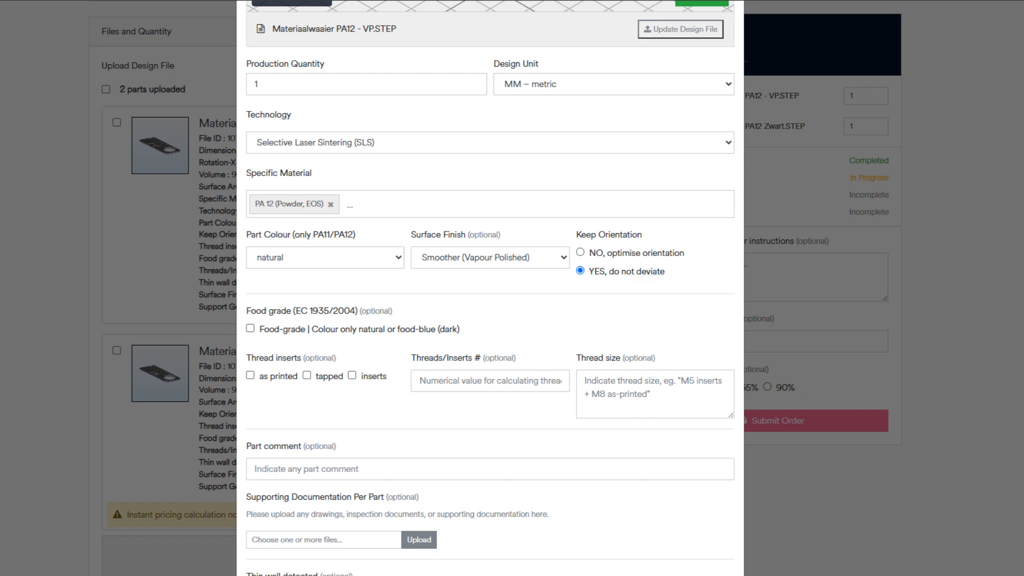
{"action": "scroll", "coordinate": [540, 430], "scroll_direction": "down", "scroll_amount": 2}
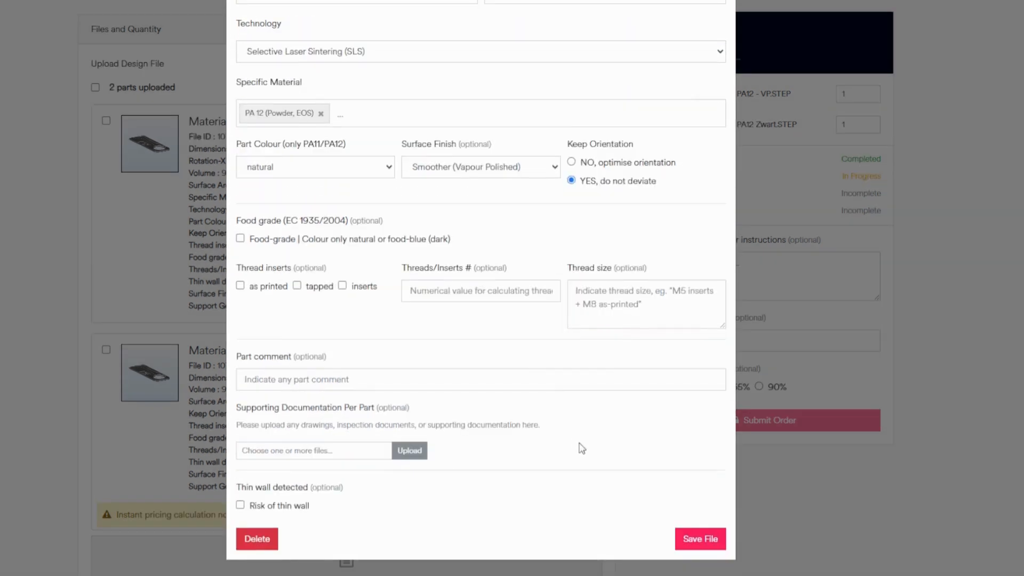
{"action": "left_click", "coordinate": [700, 539]}
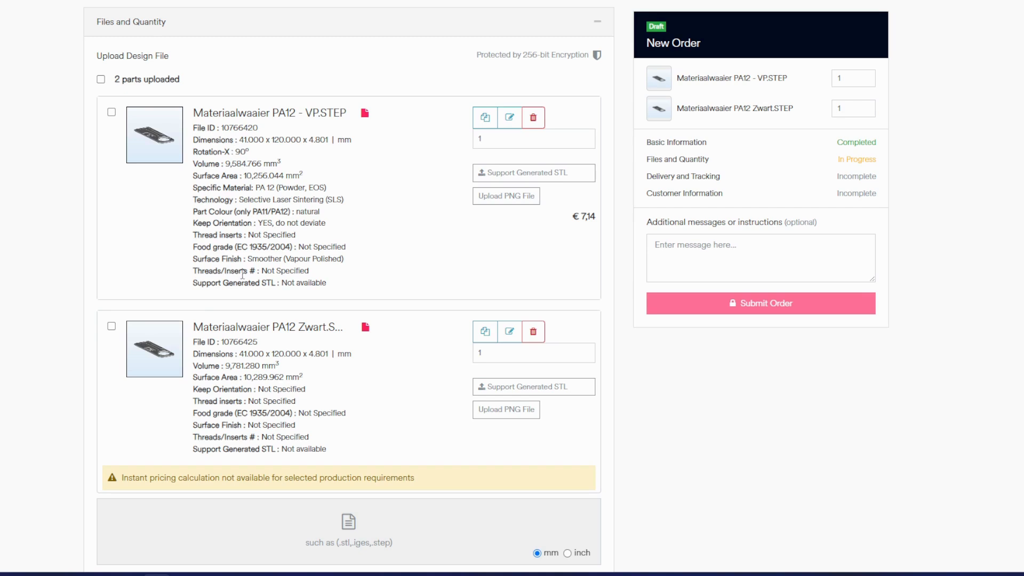
{"action": "left_click_drag", "start_coordinate": [569, 216], "coordinate": [607, 219]}
{"action": "left_click", "coordinate": [540, 248]}
{"action": "left_click_drag", "start_coordinate": [420, 476], "coordinate": [112, 483]}
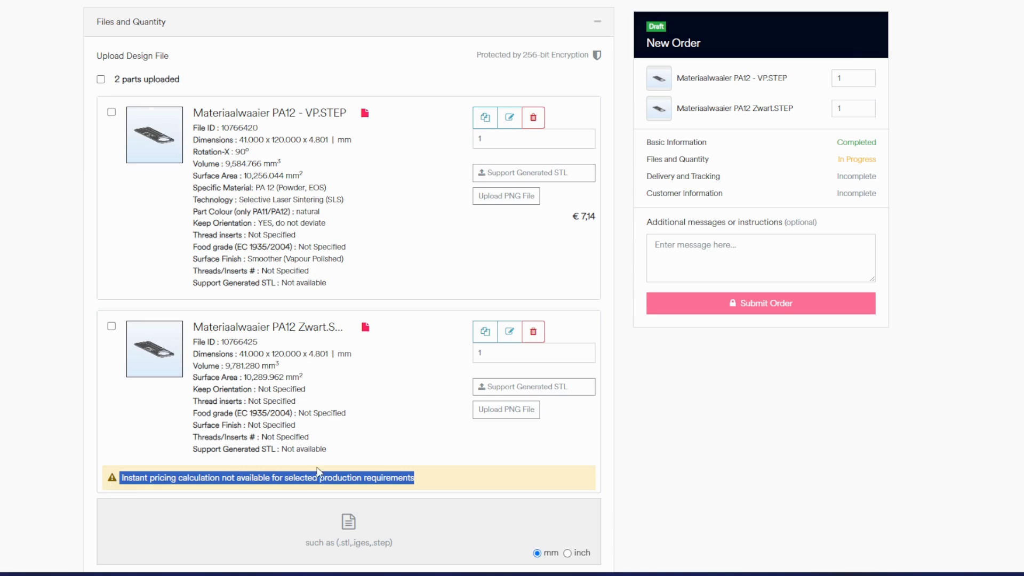
{"action": "left_click", "coordinate": [379, 458]}
Edit Materiaalwaaier PA12 Zwart.STEP with technology Selective Laser Sintering (SLS) and material PA 12 (Powder, EOS).
{"action": "left_click", "coordinate": [510, 332]}
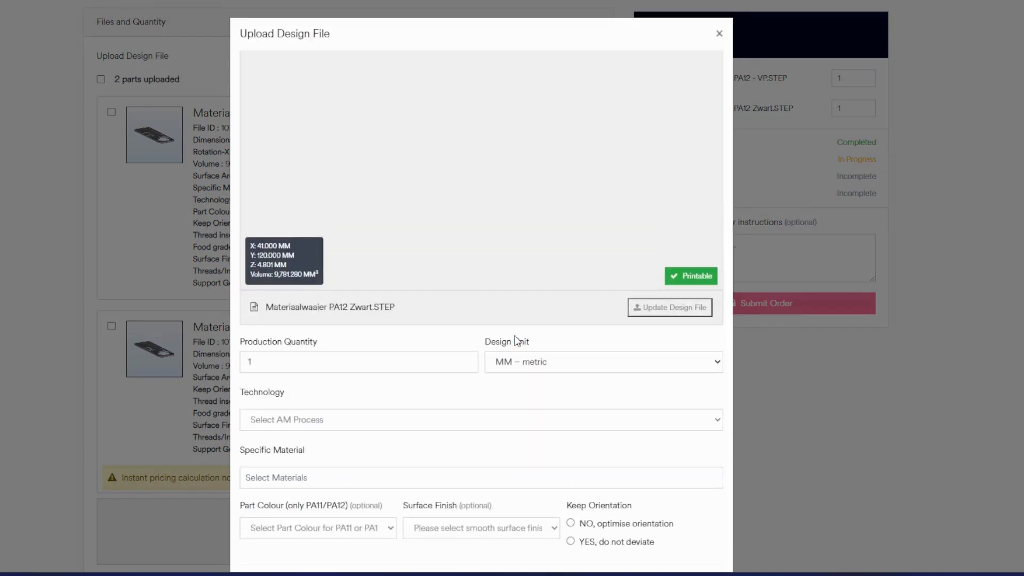
{"action": "scroll", "coordinate": [515, 339], "scroll_direction": "down", "scroll_amount": 2}
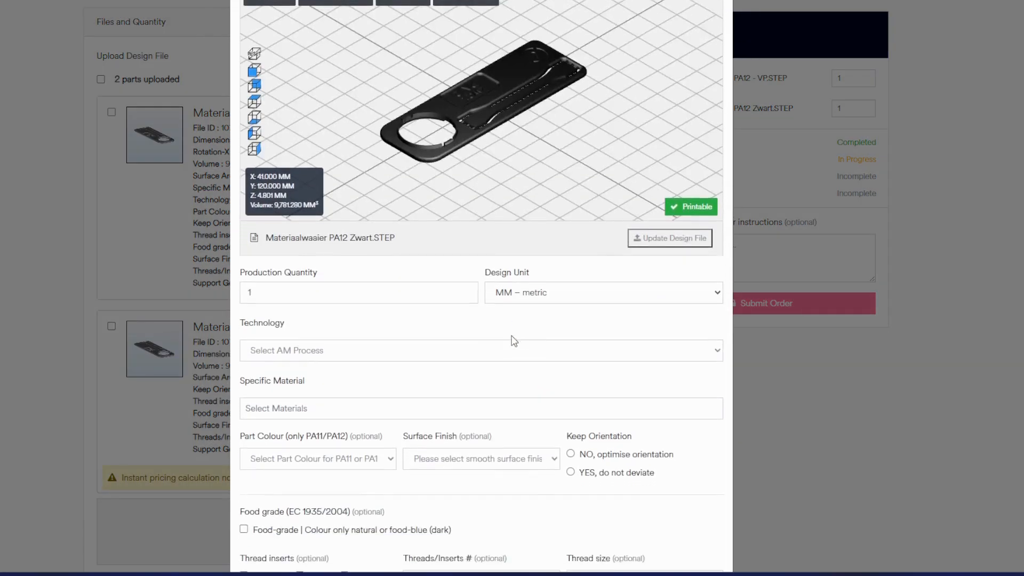
{"action": "left_click", "coordinate": [451, 338]}
{"action": "left_click", "coordinate": [366, 371]}
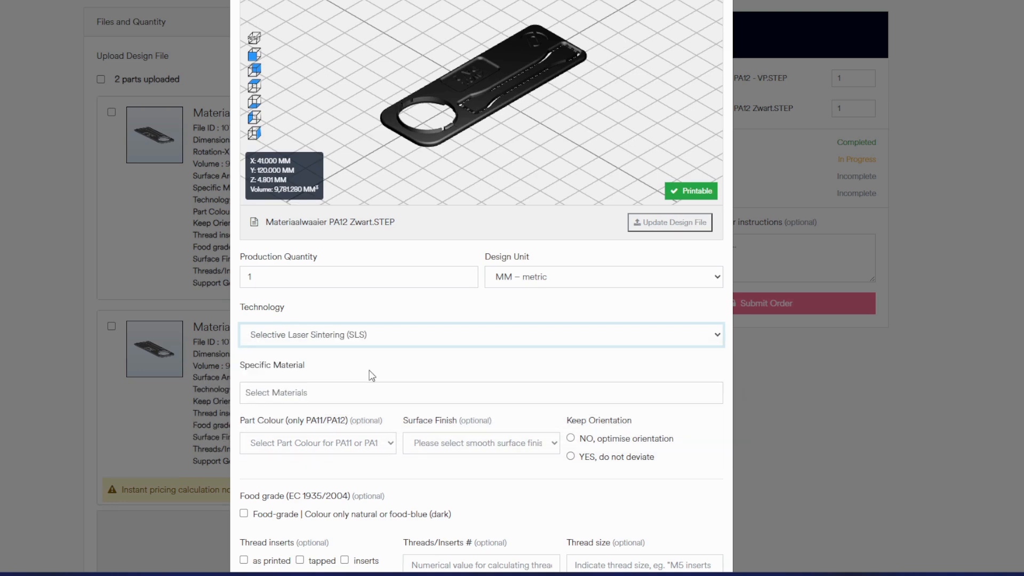
{"action": "left_click", "coordinate": [360, 392]}
{"action": "type", "text": "pa12"}
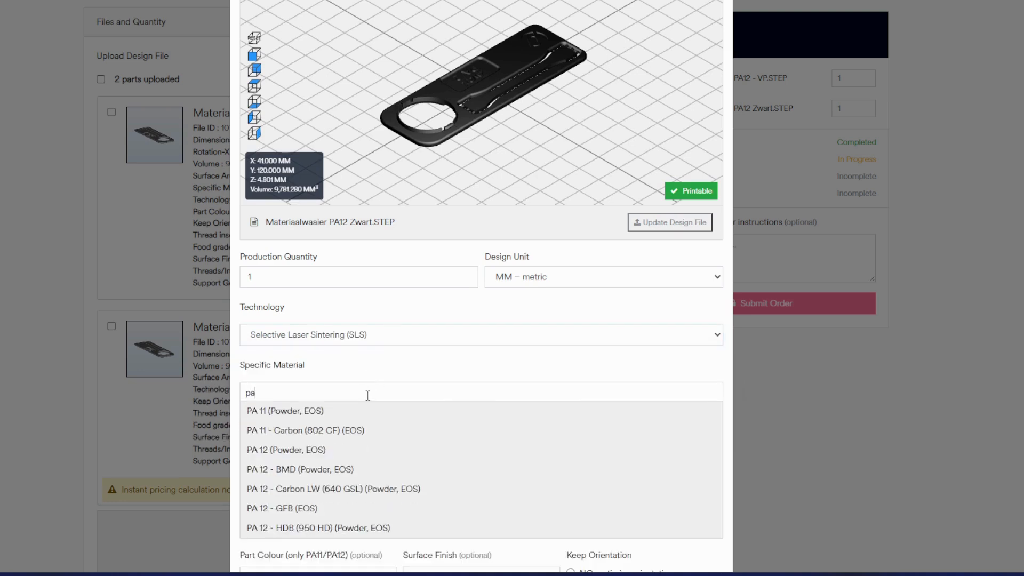
{"action": "left_click", "coordinate": [353, 409]}
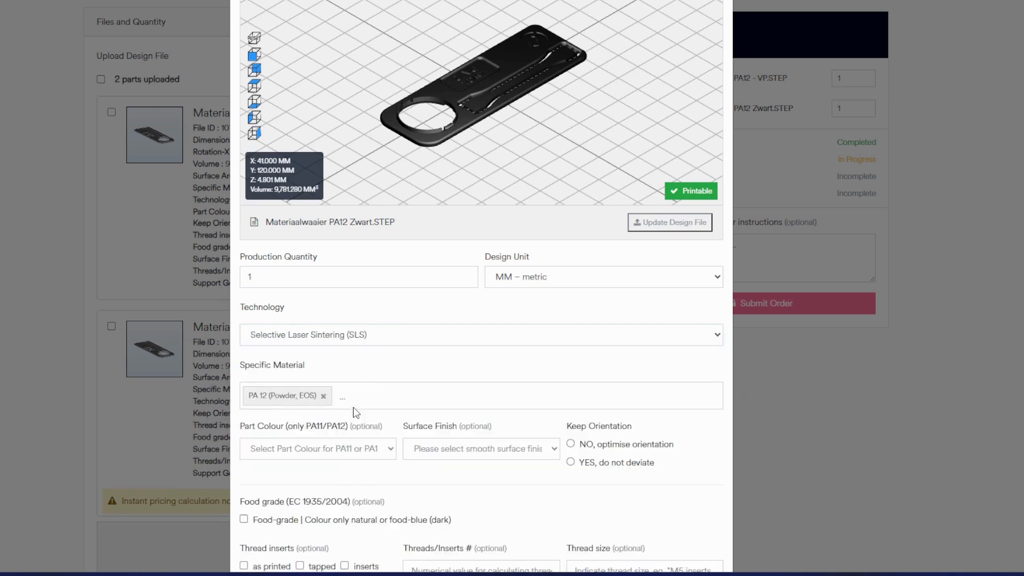
Set the part colour of Materiaalwaaier PA12 Zwart.STEP to black dye.
{"action": "scroll", "coordinate": [354, 408], "scroll_direction": "down", "scroll_amount": 1}
{"action": "left_click", "coordinate": [354, 407]}
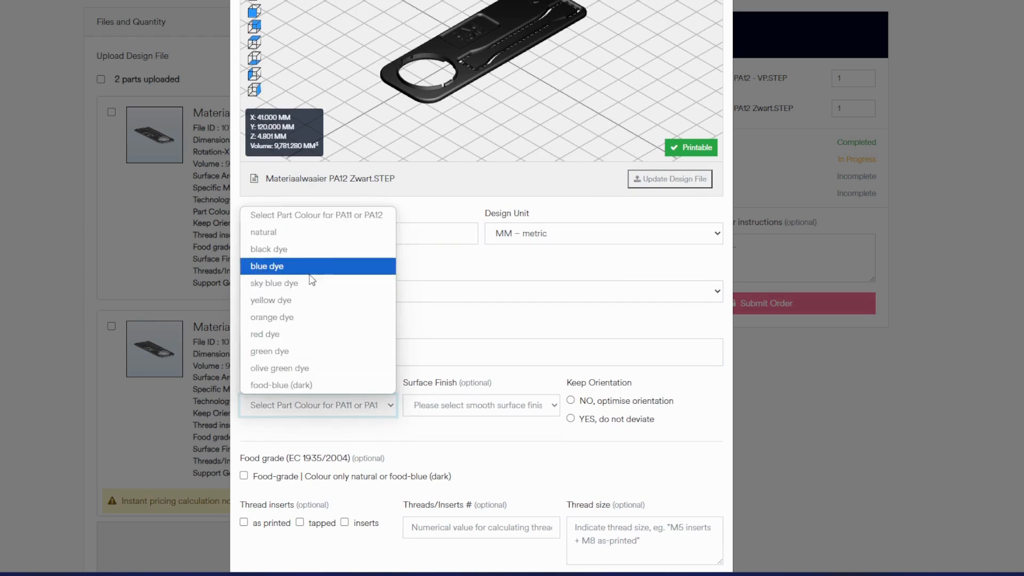
{"action": "left_click", "coordinate": [314, 261]}
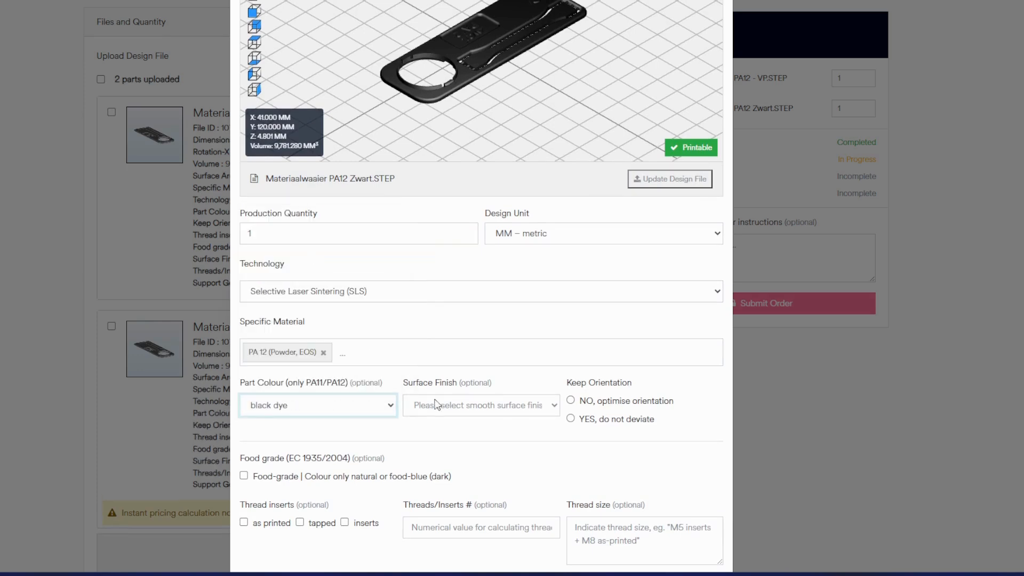
Set the black part's surface finish to Standard (Shot peened) and Keep Orientation to "NO, optimise orientation", and save the file settings.
{"action": "left_click", "coordinate": [476, 408]}
{"action": "left_click", "coordinate": [471, 443]}
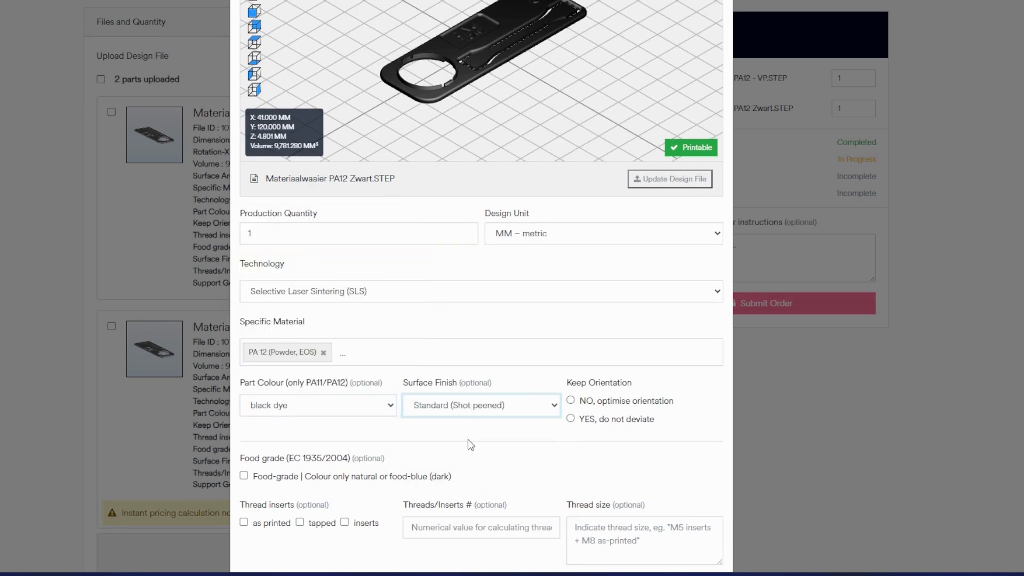
{"action": "left_click", "coordinate": [587, 404]}
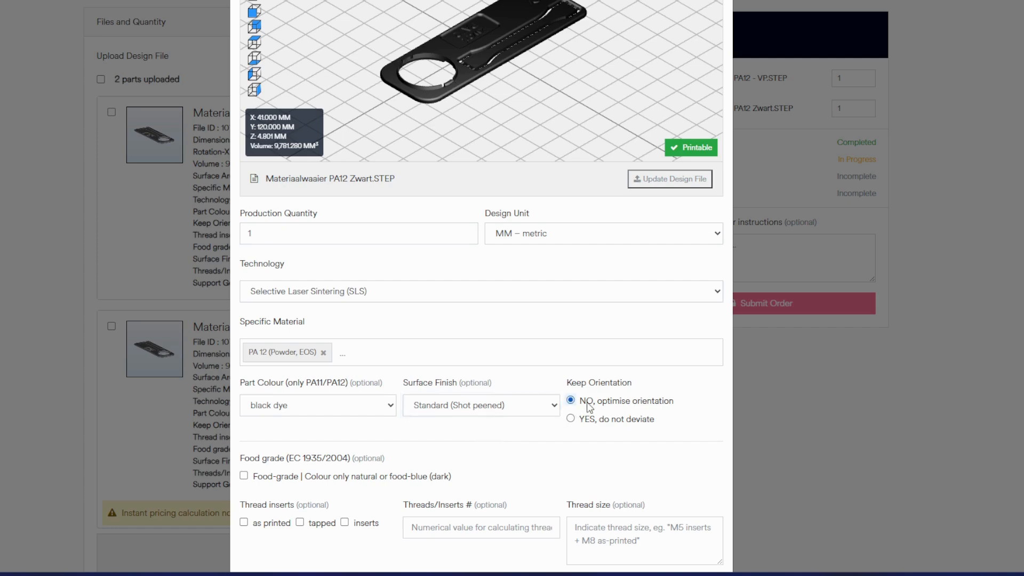
{"action": "scroll", "coordinate": [590, 407], "scroll_direction": "down", "scroll_amount": 3}
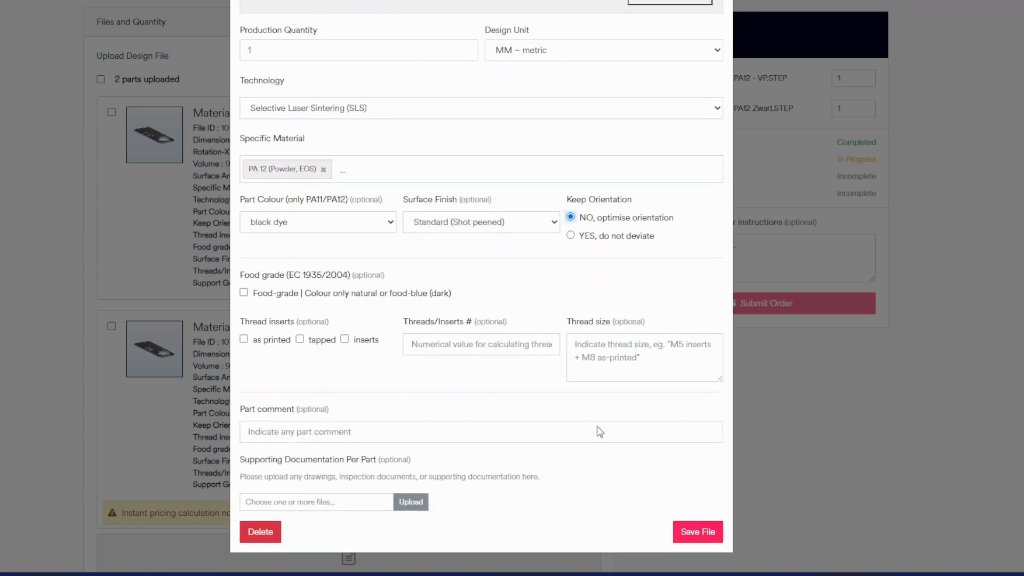
{"action": "left_click", "coordinate": [691, 530]}
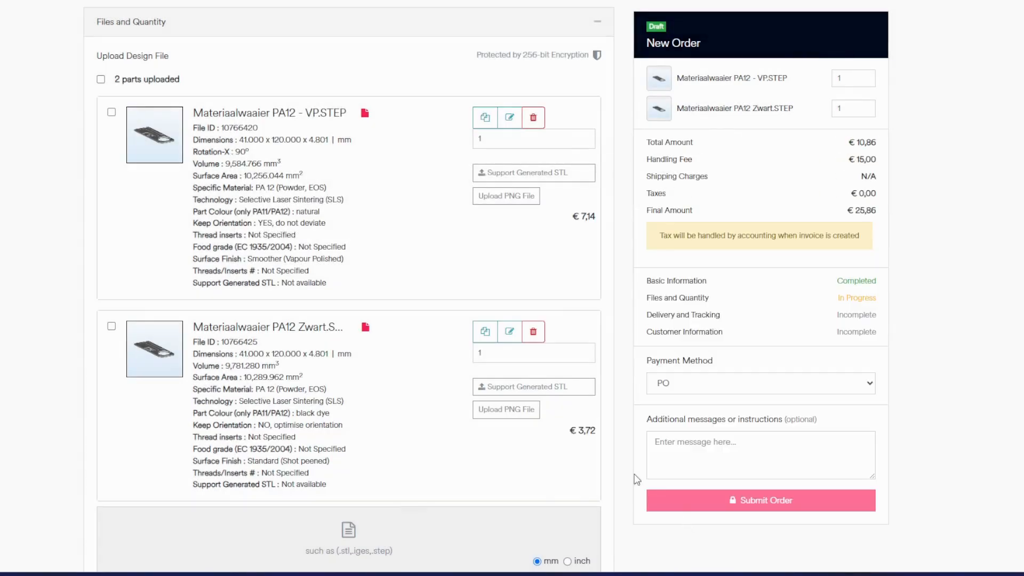
Complete the Files and Quantity section and set the requested delivery date to May 28, 2025.
{"action": "scroll", "coordinate": [577, 454], "scroll_direction": "down", "scroll_amount": 3}
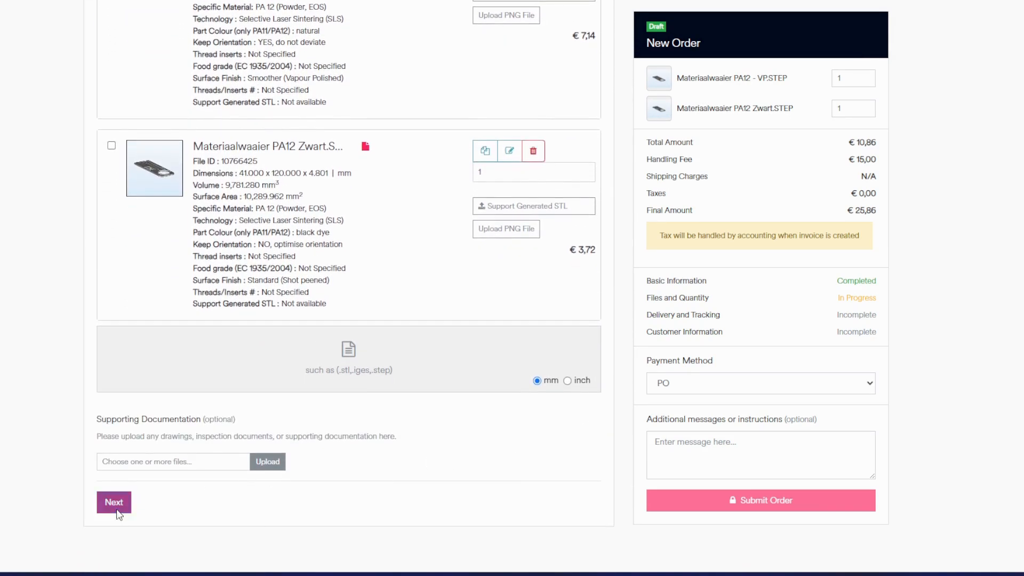
{"action": "left_click", "coordinate": [113, 503]}
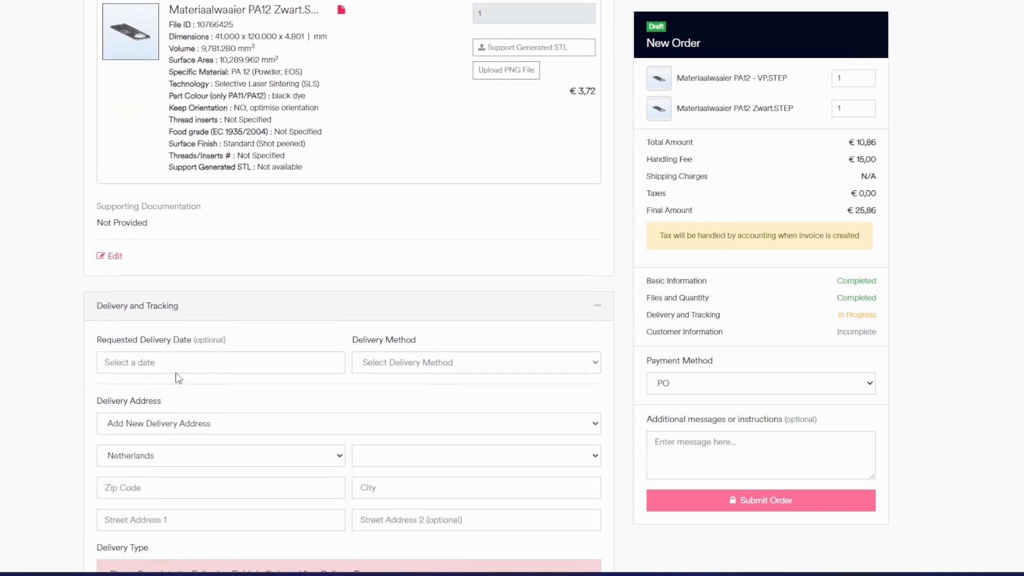
{"action": "left_click", "coordinate": [223, 360]}
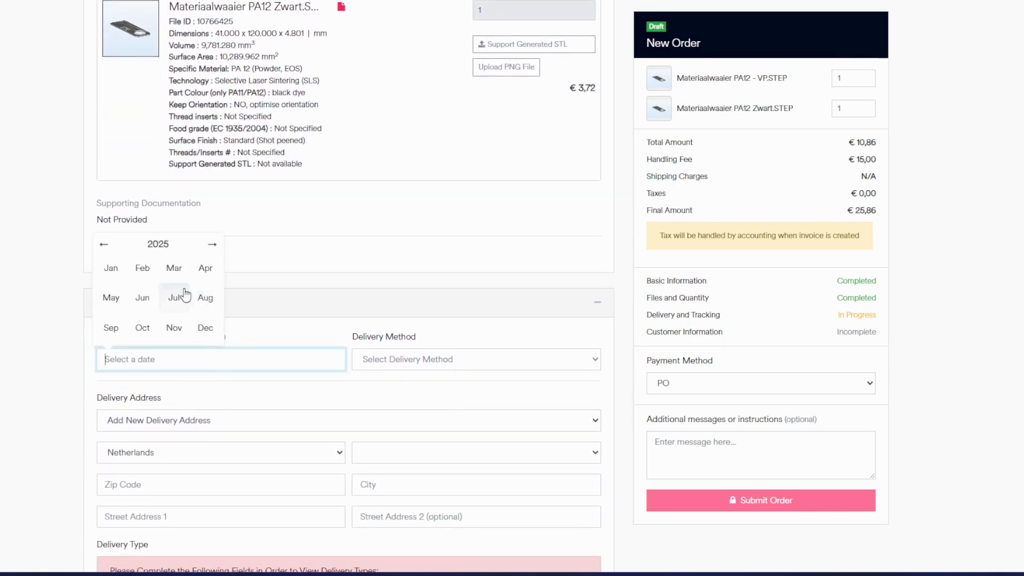
{"action": "left_click", "coordinate": [110, 298]}
{"action": "left_click", "coordinate": [158, 314]}
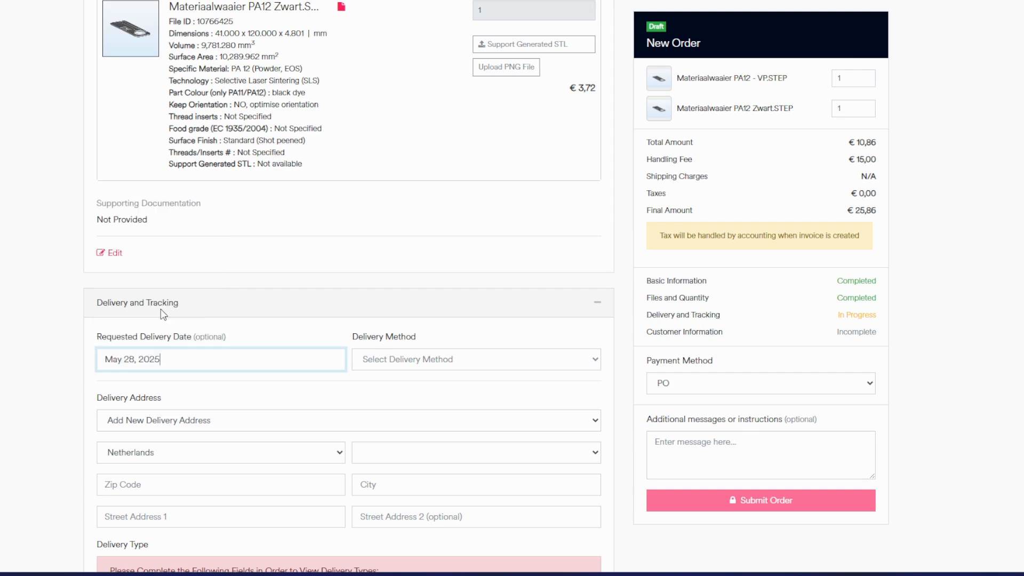
Set the delivery method to Pickup with the saved delivery address, and complete the Delivery and Tracking section.
{"action": "left_click", "coordinate": [405, 359]}
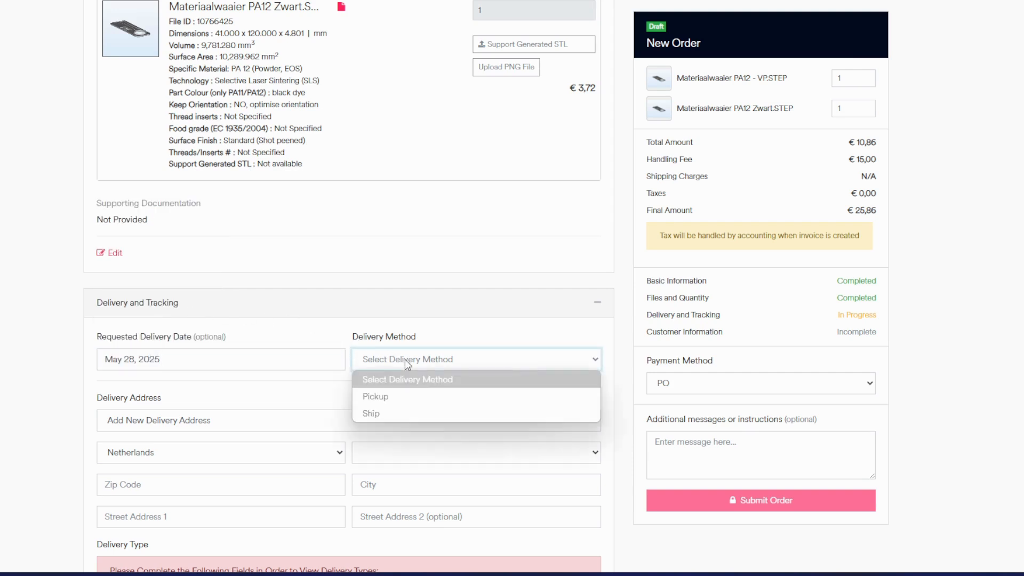
{"action": "left_click", "coordinate": [399, 397]}
{"action": "scroll", "coordinate": [396, 405], "scroll_direction": "down", "scroll_amount": 1}
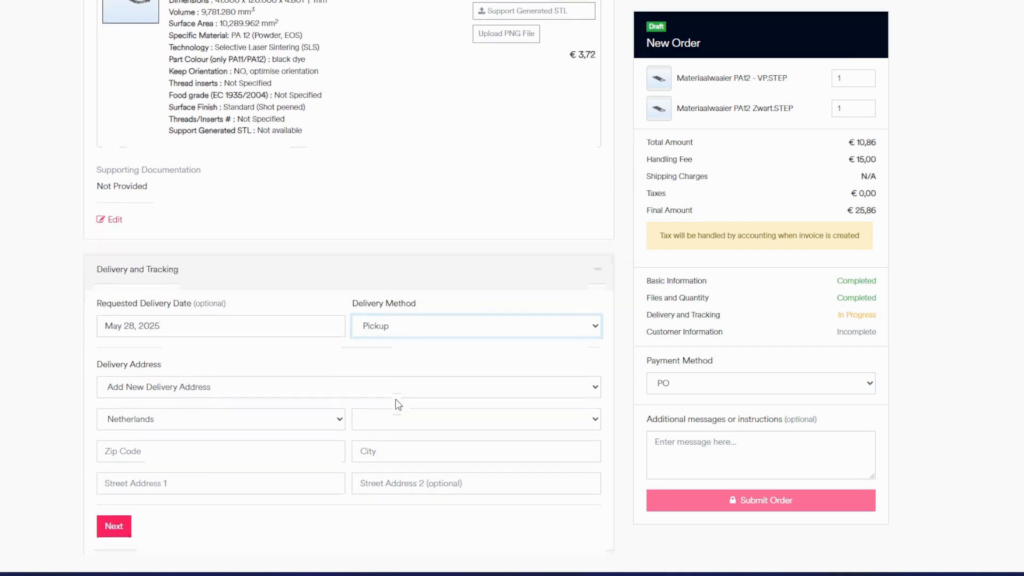
{"action": "left_click", "coordinate": [307, 371]}
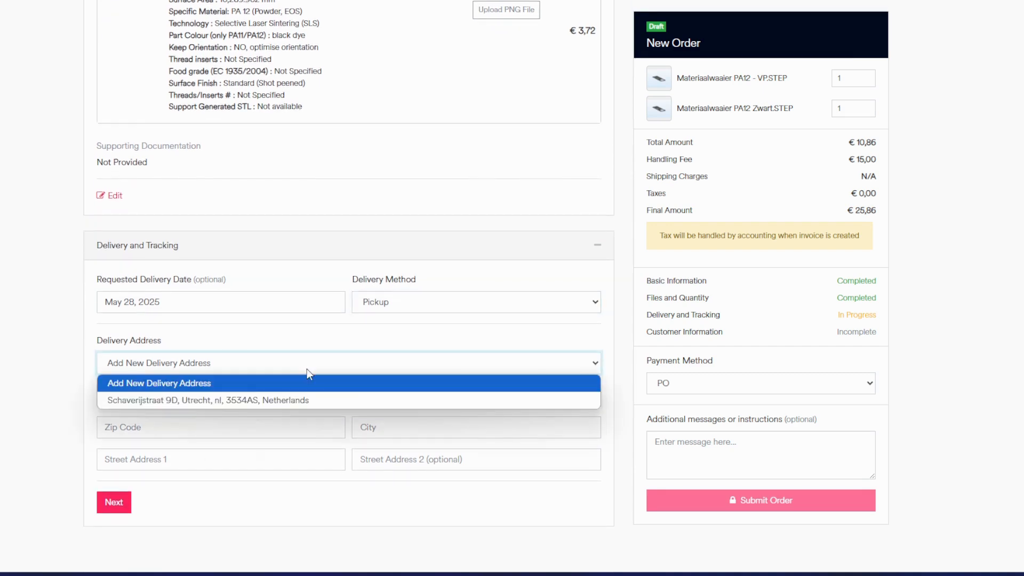
{"action": "left_click", "coordinate": [298, 399]}
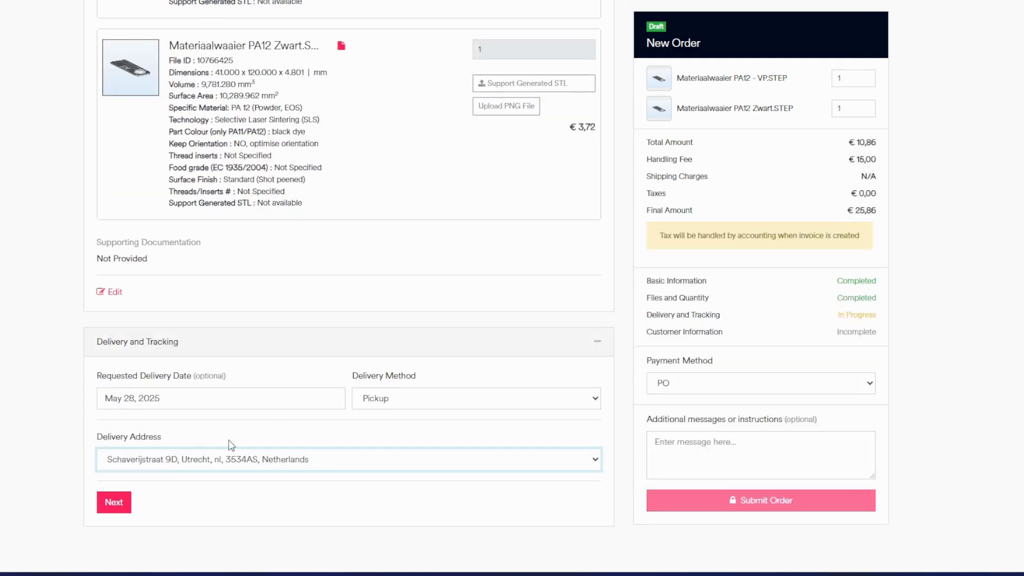
{"action": "left_click", "coordinate": [119, 507]}
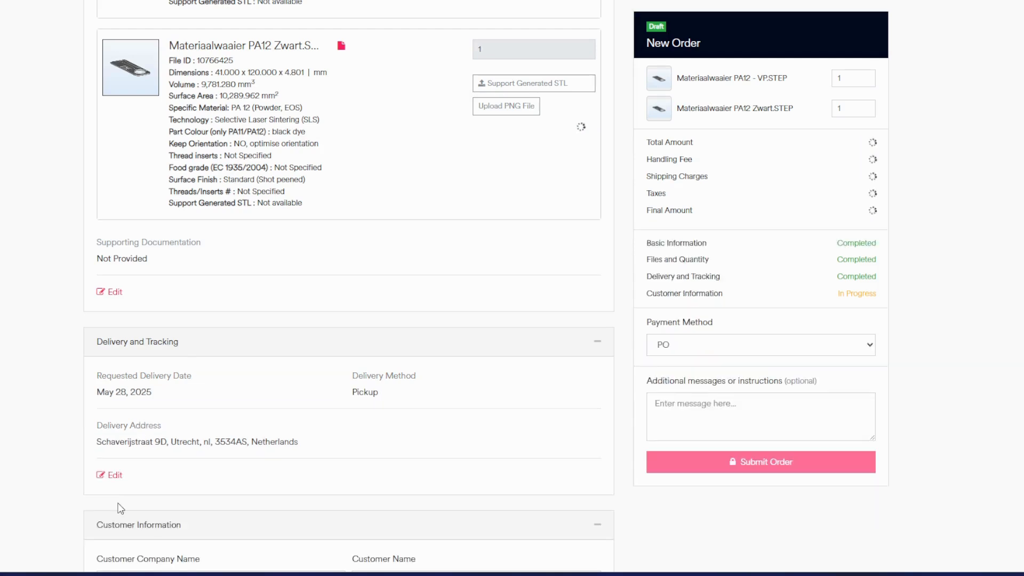
Accept the prefilled customer company and contact details to complete the Customer Information section.
{"action": "scroll", "coordinate": [245, 456], "scroll_direction": "down", "scroll_amount": 2}
{"action": "scroll", "coordinate": [244, 458], "scroll_direction": "down", "scroll_amount": 1}
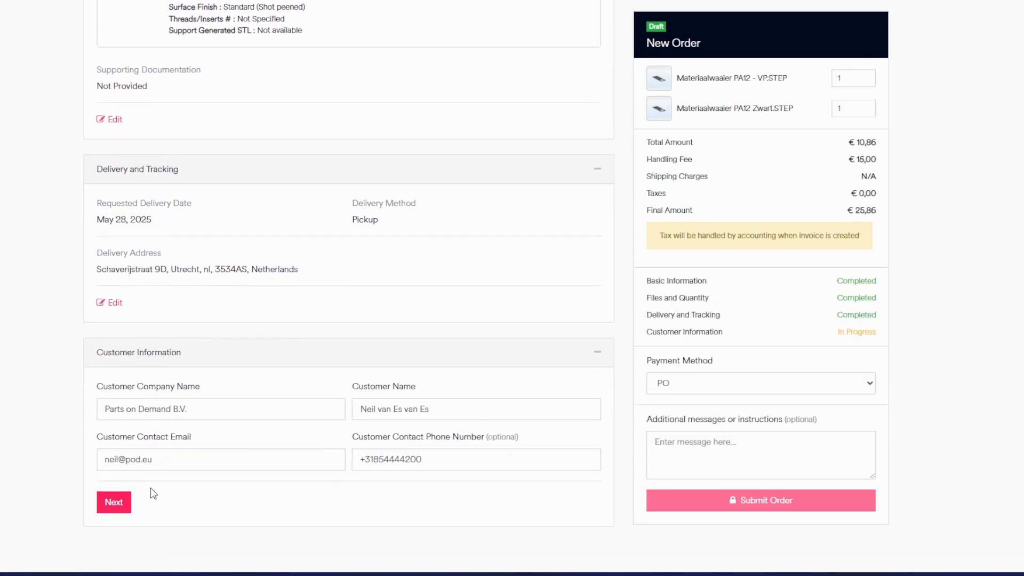
{"action": "left_click", "coordinate": [119, 502]}
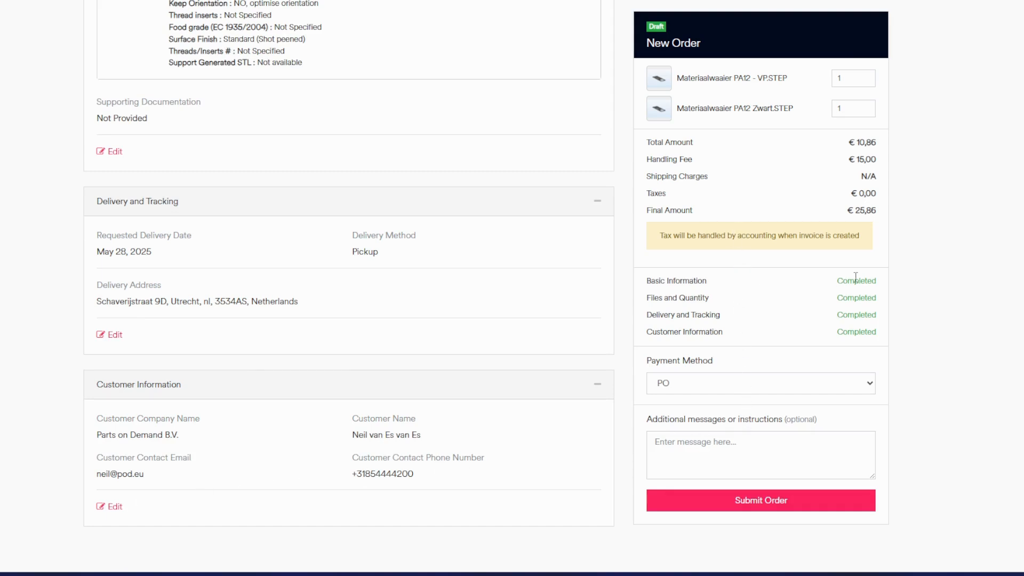
Set the quantity of Materiaalwaaier PA12 Zwart.STEP to 10 in the order summary.
{"action": "left_click", "coordinate": [841, 110]}
{"action": "type", "text": "0"}
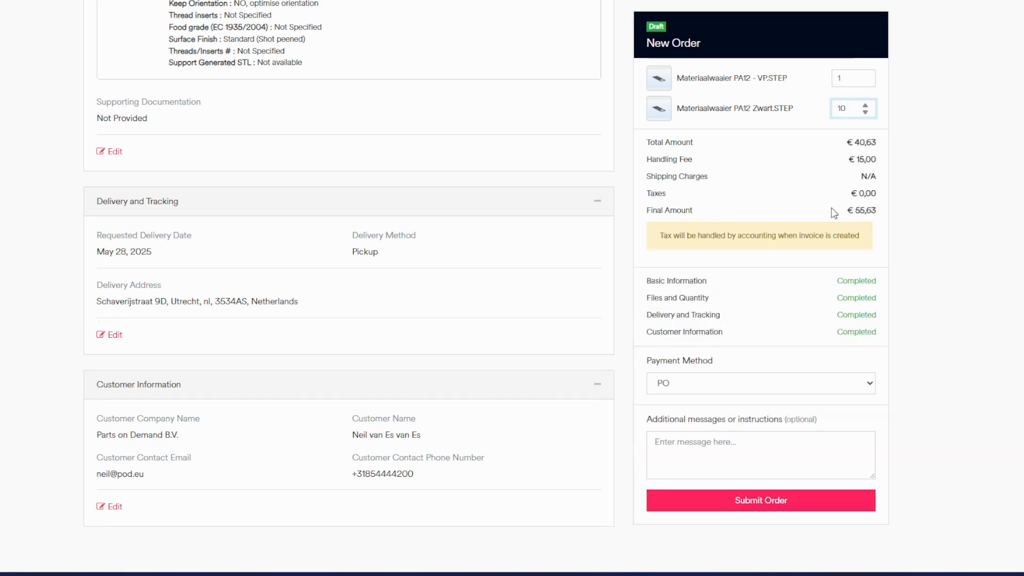
{"action": "scroll", "coordinate": [391, 169], "scroll_direction": "up", "scroll_amount": 4}
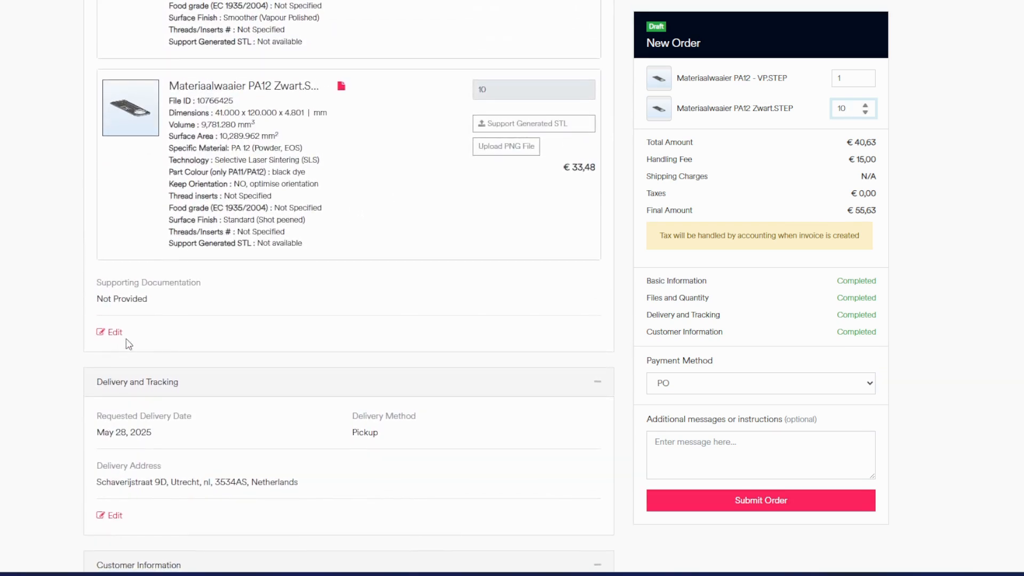
Keep PO as the payment method and submit the order.
{"action": "left_click", "coordinate": [727, 388]}
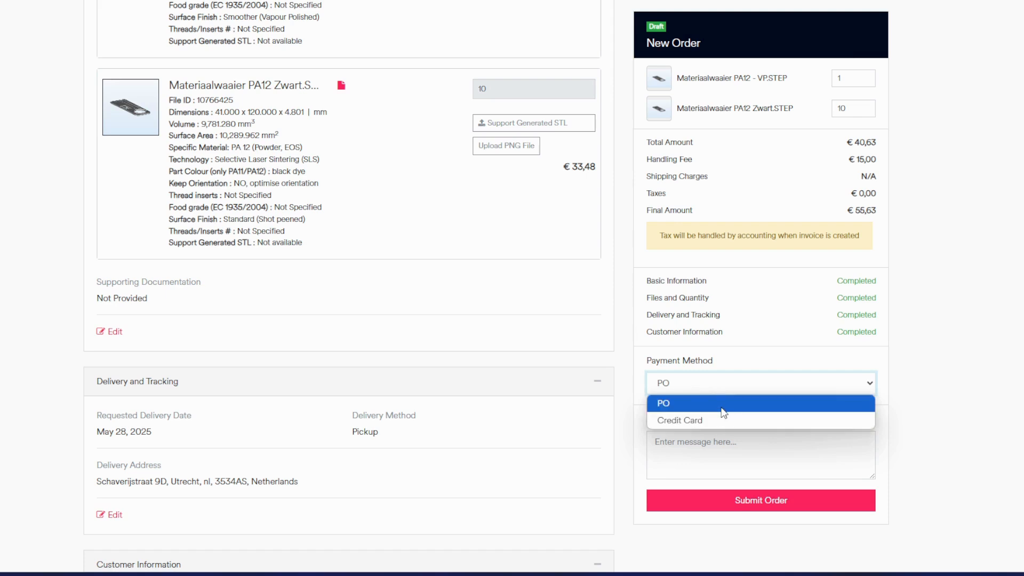
{"action": "left_click", "coordinate": [724, 408]}
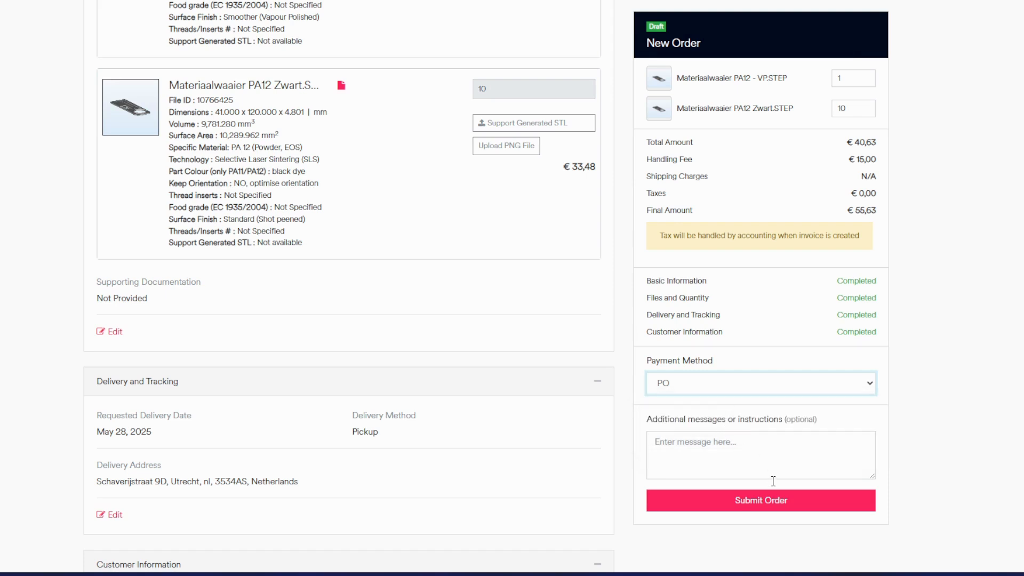
{"action": "left_click", "coordinate": [782, 498]}
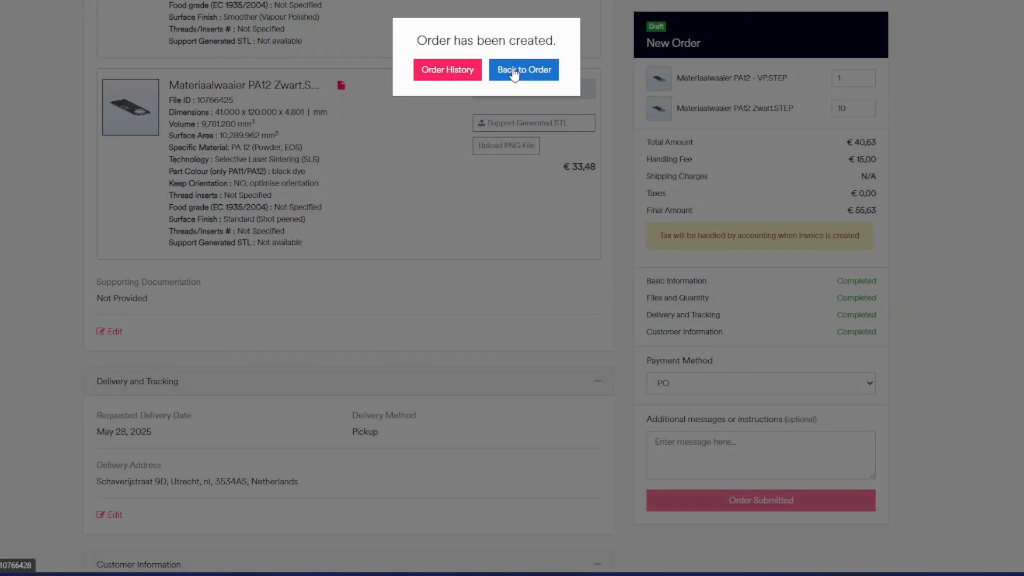
Return to the submitted order and review its status, price and part details.
{"action": "left_click", "coordinate": [513, 69]}
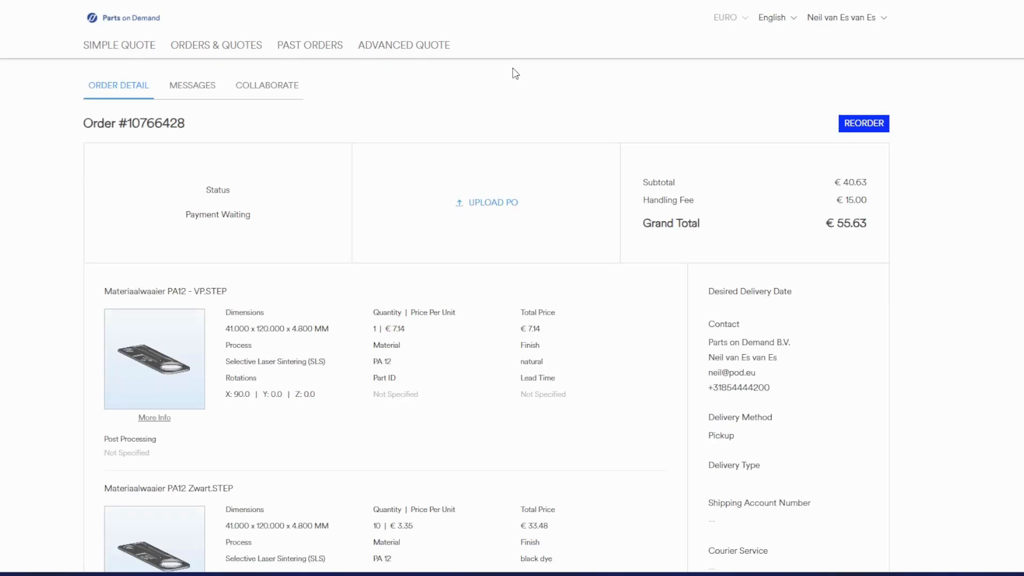
{"action": "scroll", "coordinate": [515, 73], "scroll_direction": "down", "scroll_amount": 1}
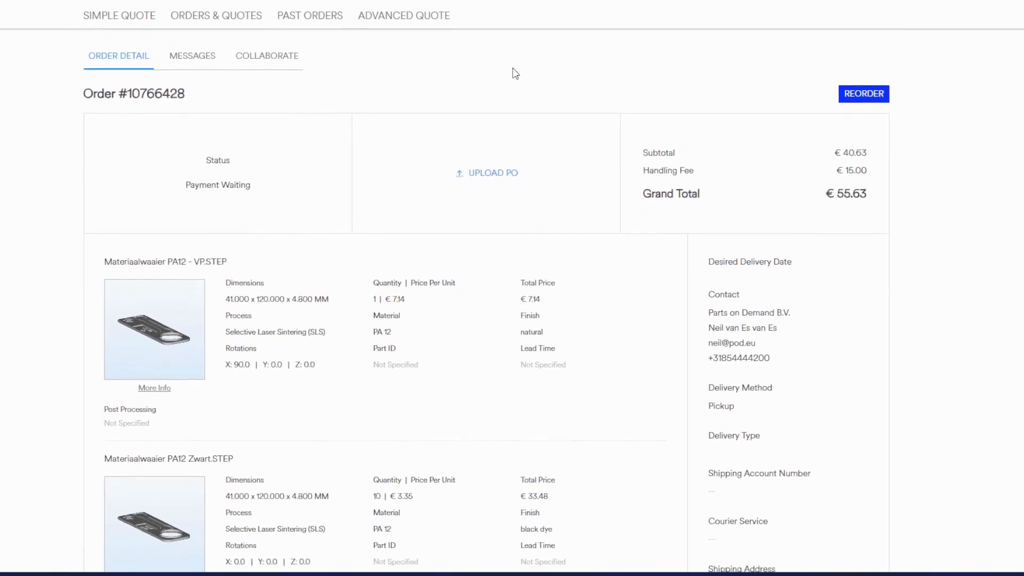
{"action": "scroll", "coordinate": [515, 73], "scroll_direction": "down", "scroll_amount": 1}
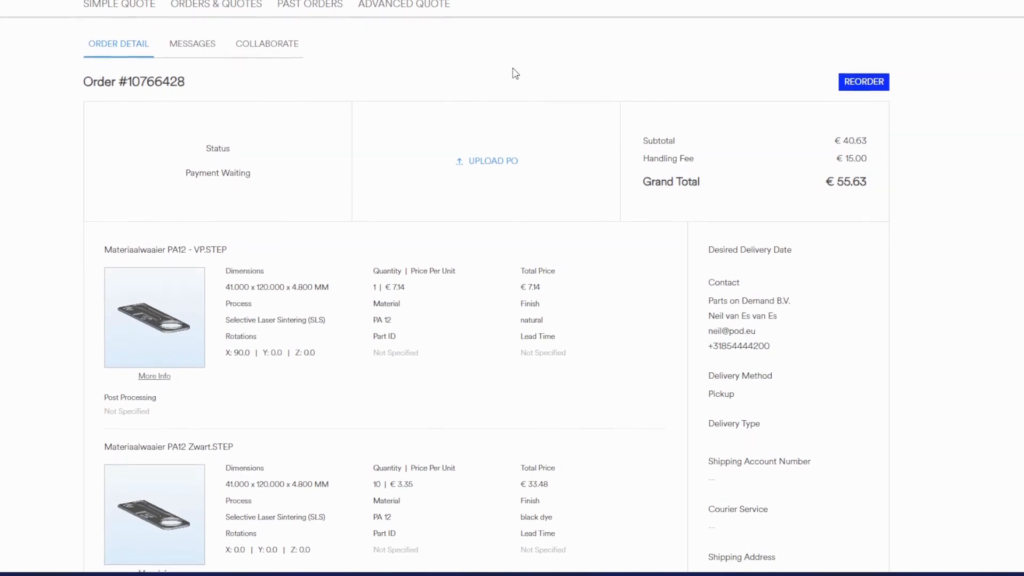